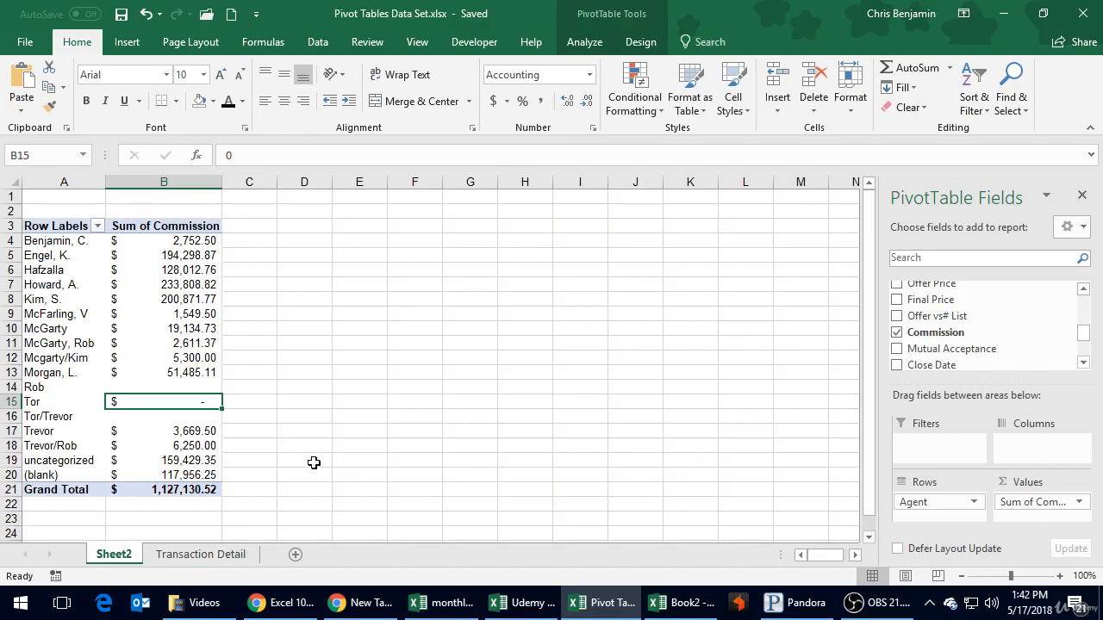
- Compare the Transaction Detail source data with the commission totals per agent in the Sheet2 pivot table
left_click(217, 553)
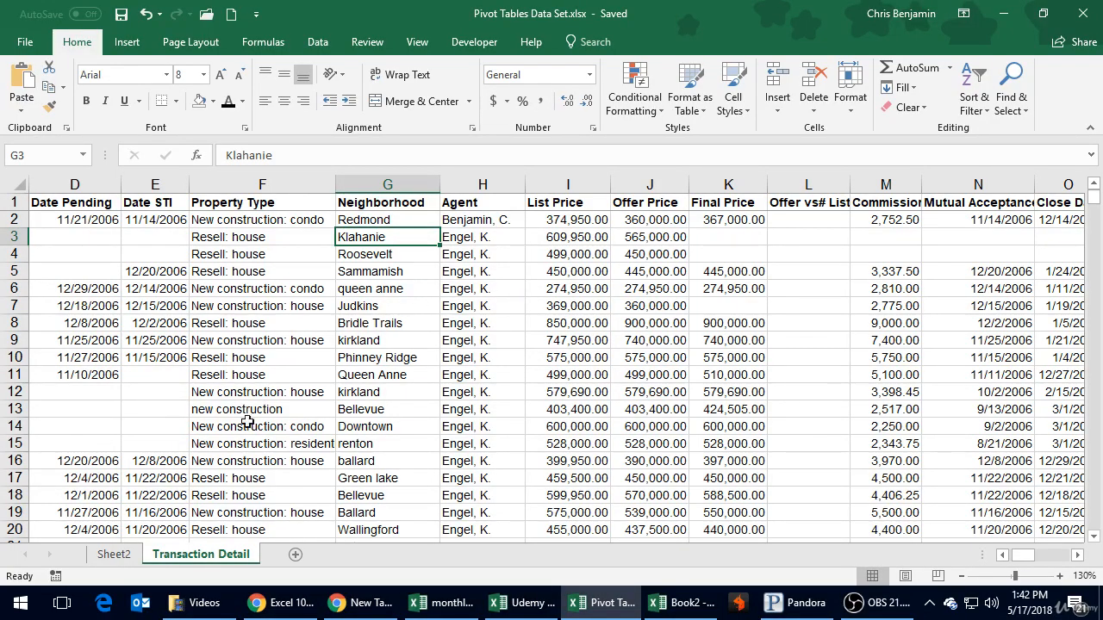
left_click(113, 555)
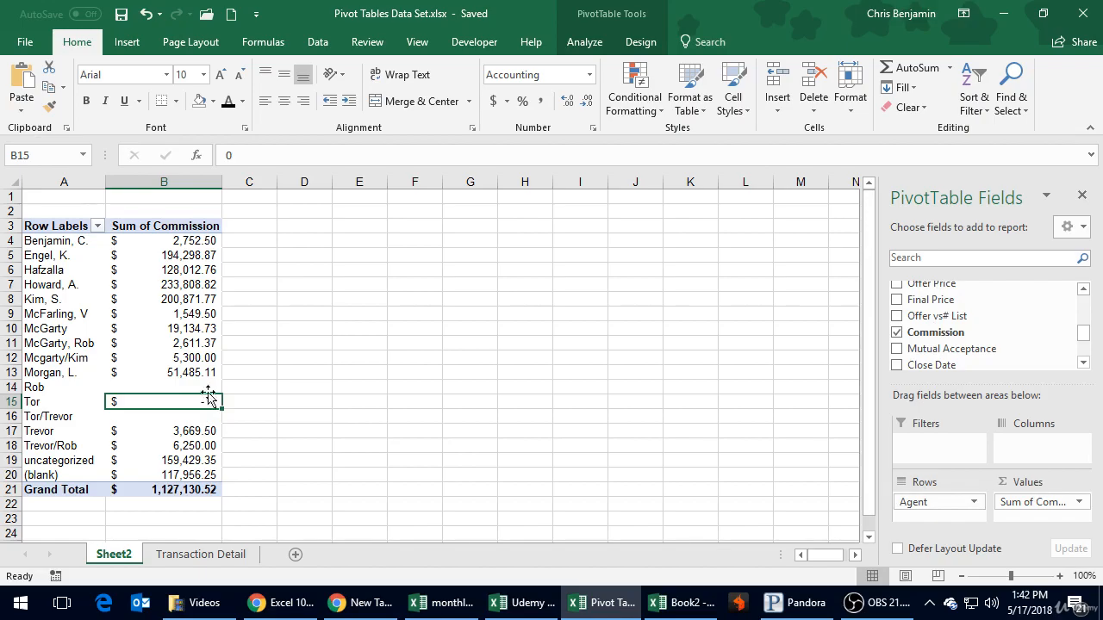
left_click(183, 255)
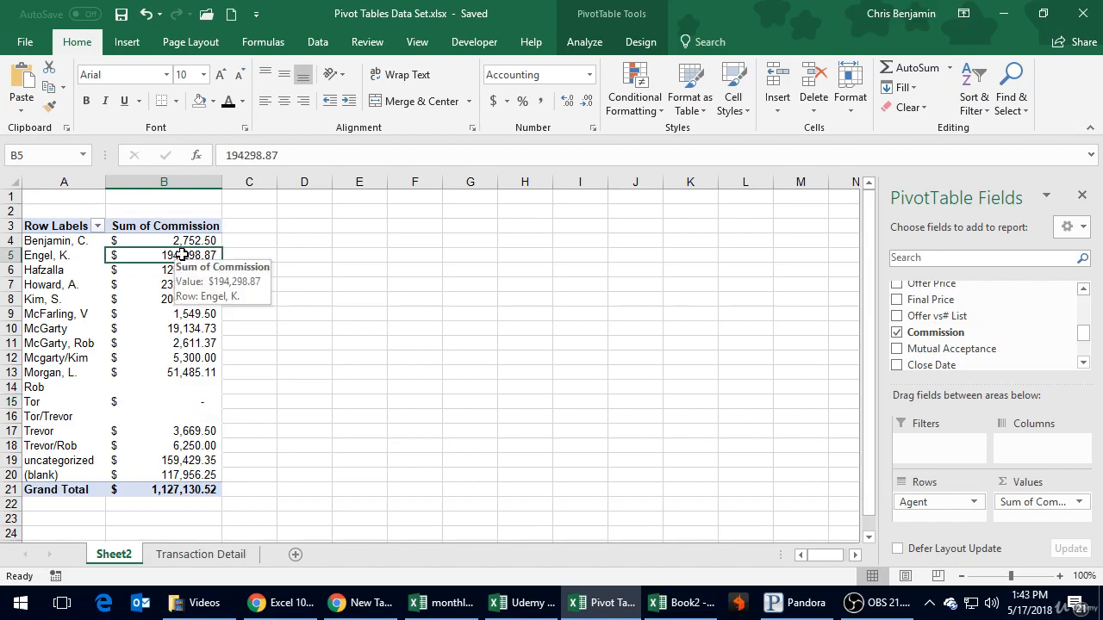
left_click(329, 240)
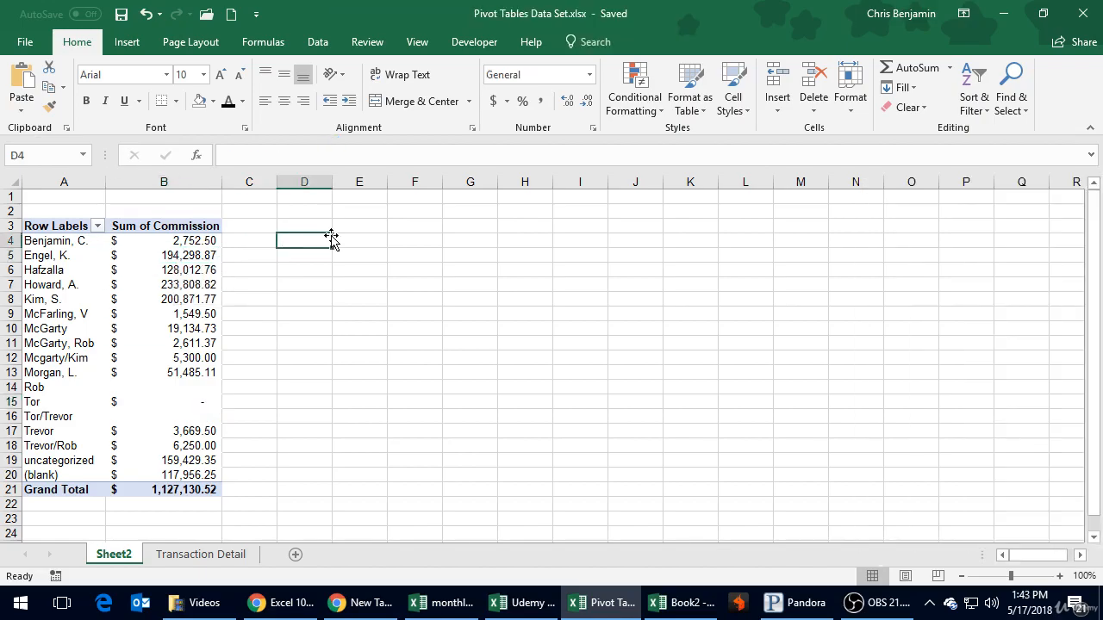
left_click(209, 286)
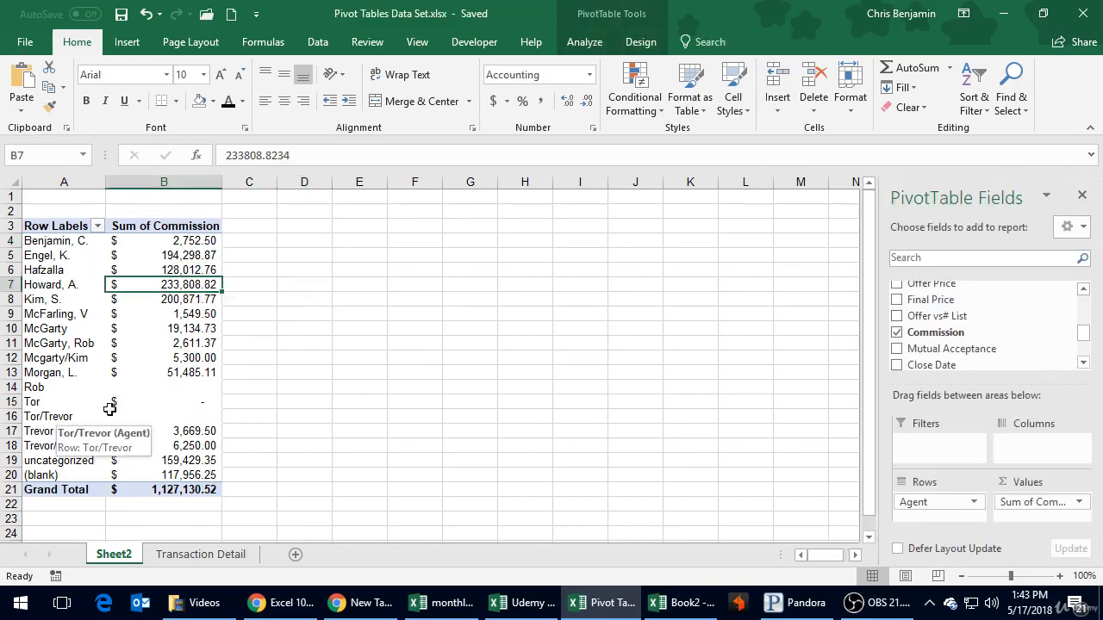
- Sort the pivot table by Sum of Commission from largest to smallest and apply the Accounting number format to column B
right_click(164, 257)
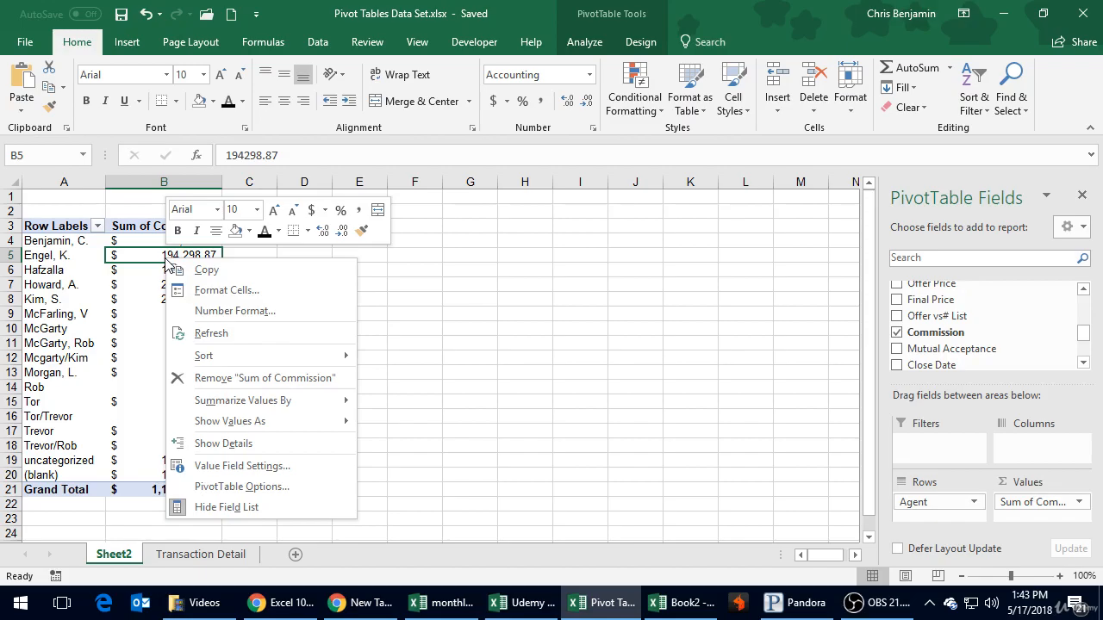
mouse_move(218, 357)
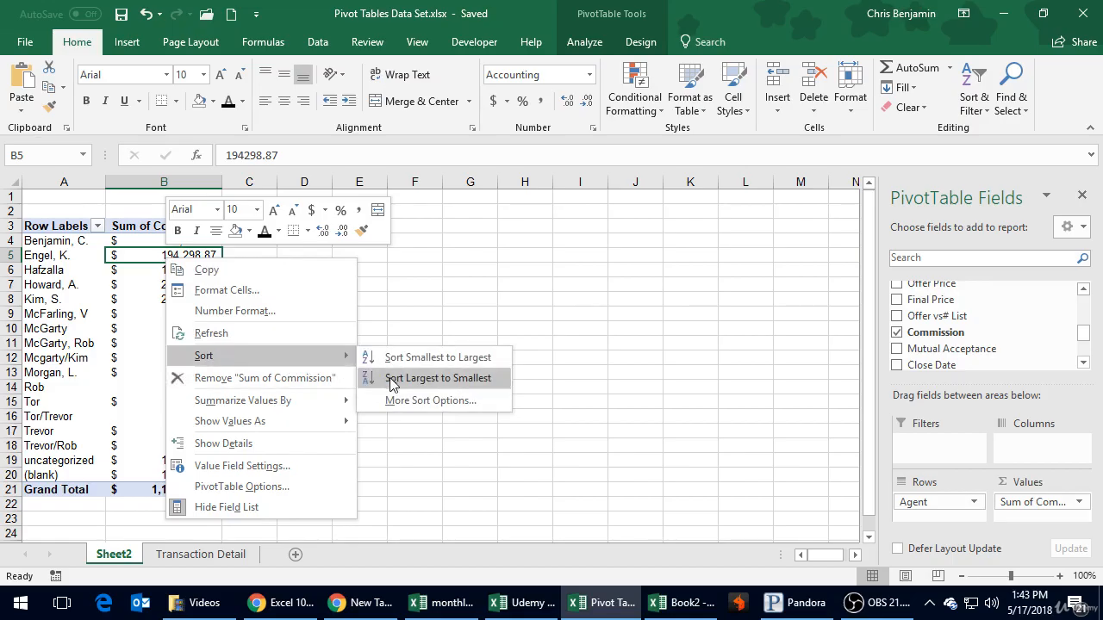
left_click(392, 385)
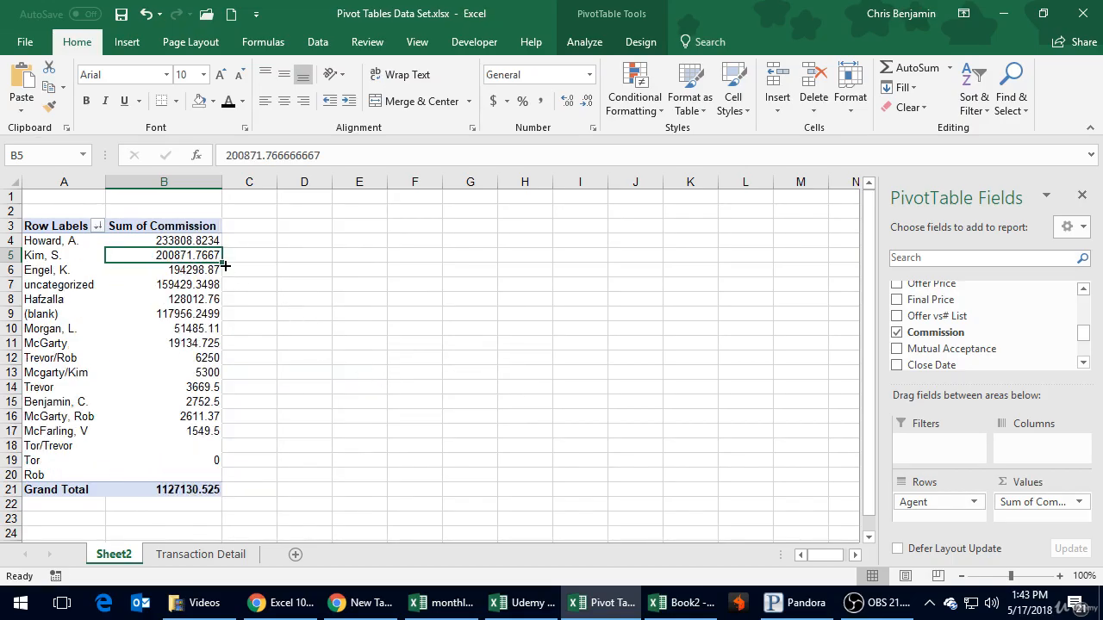
left_click(164, 182)
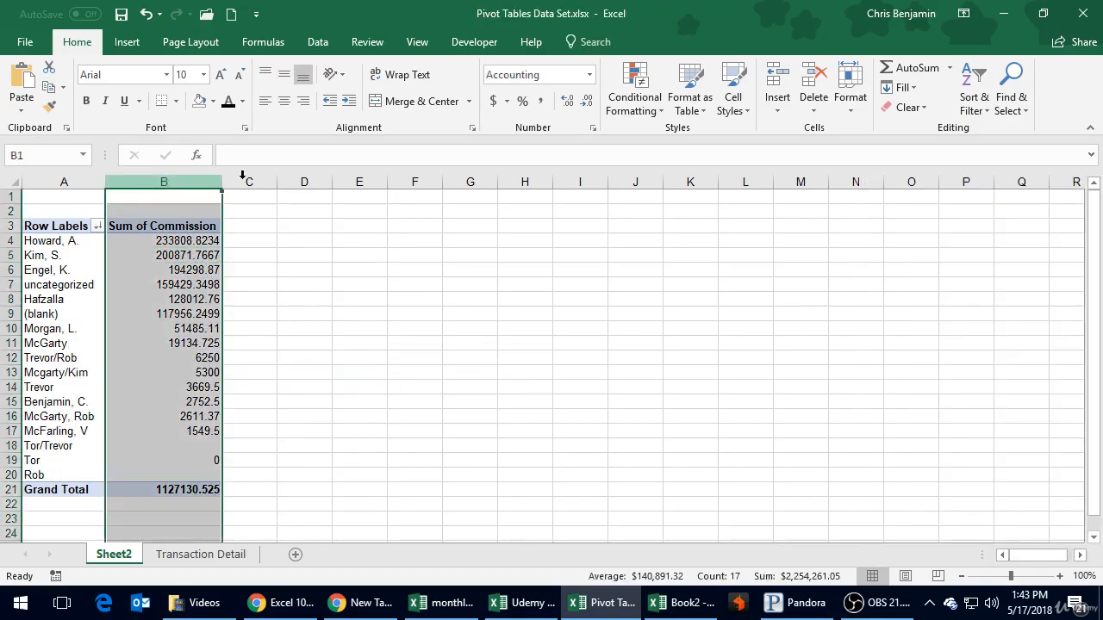
left_click(493, 101)
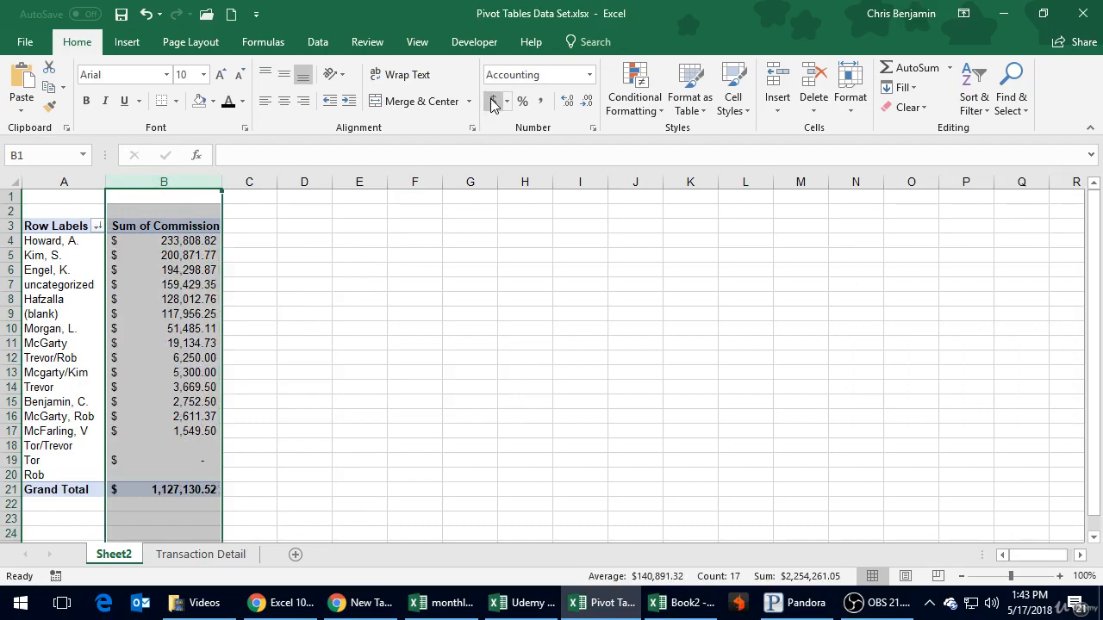
left_click(336, 223)
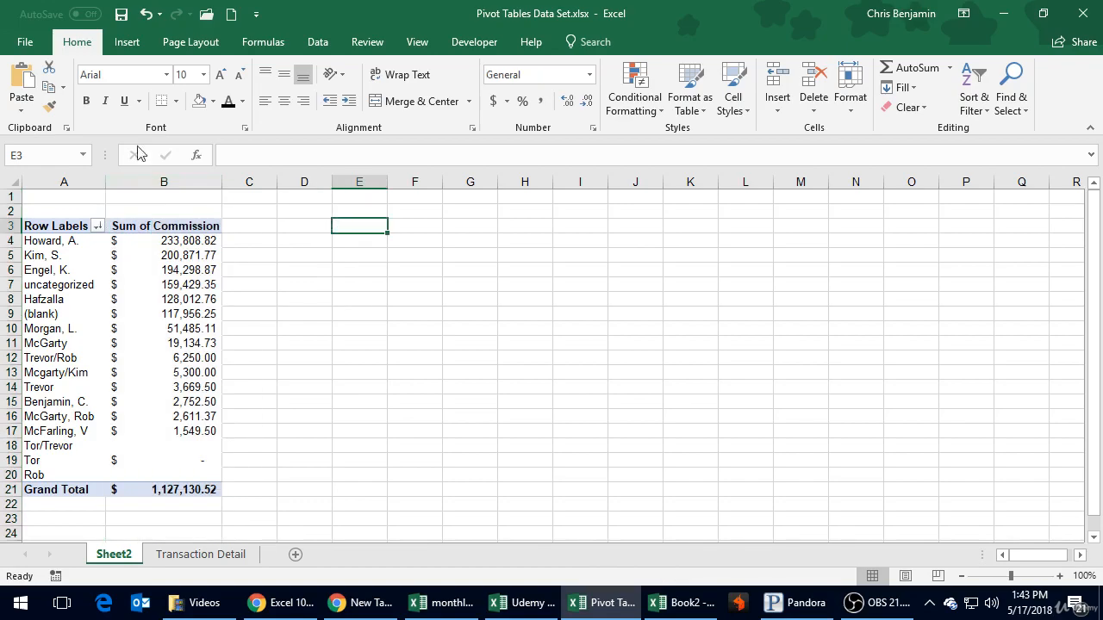
- Save the workbook, turning off the compatibility check for saving and continuing past the fidelity notice
left_click(121, 13)
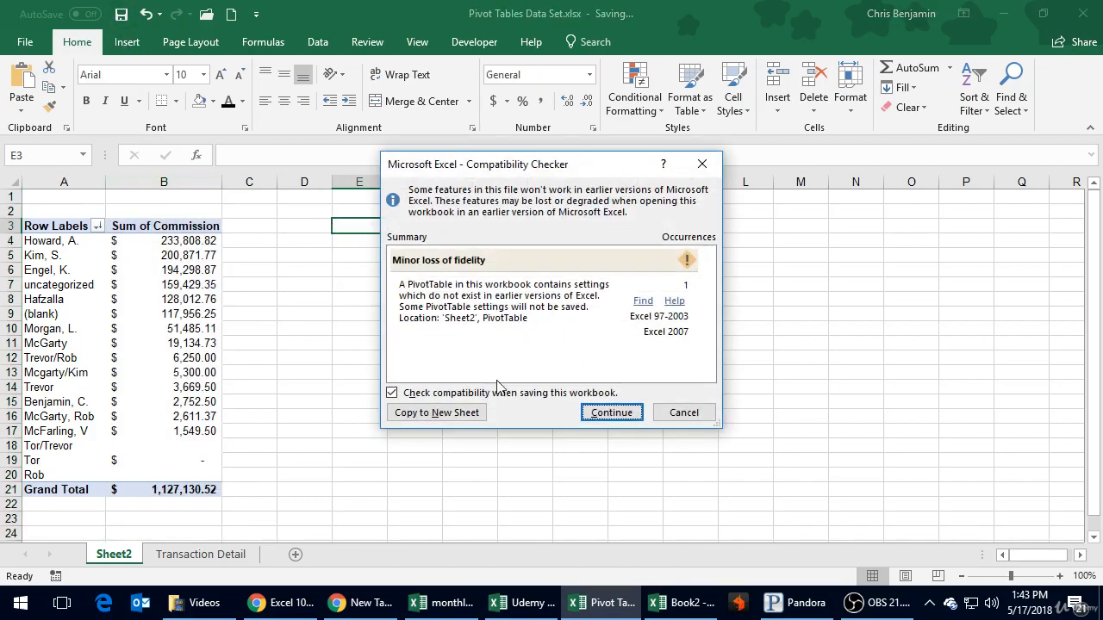
left_click(507, 392)
left_click(591, 412)
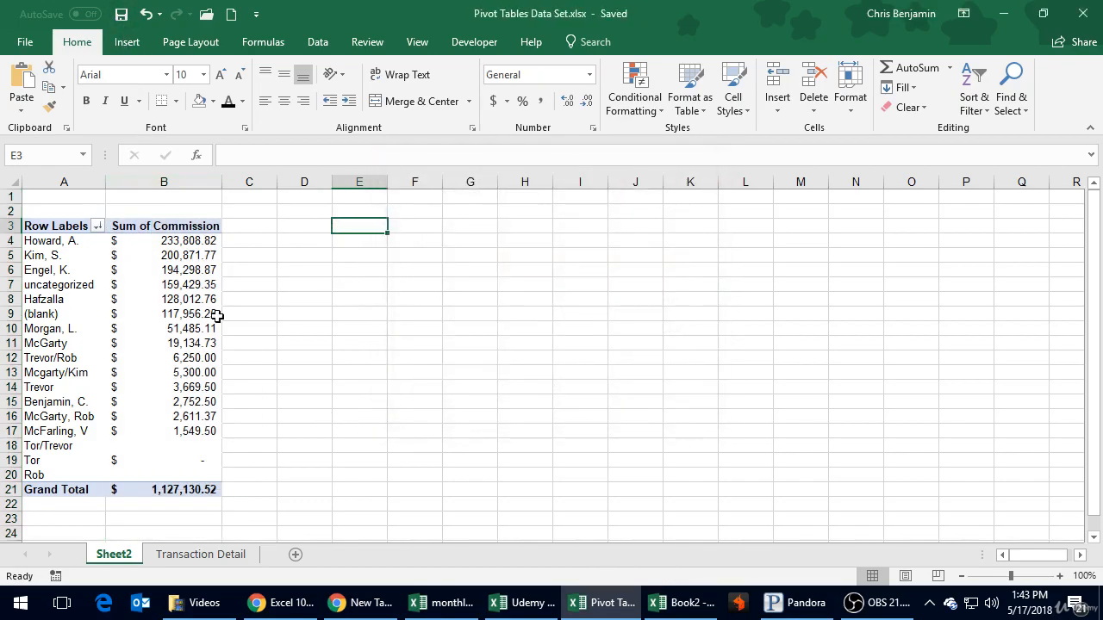
- Check the pivot table's commission grand total and the Agent column it draws from in the Transaction Detail sheet
left_click(272, 270)
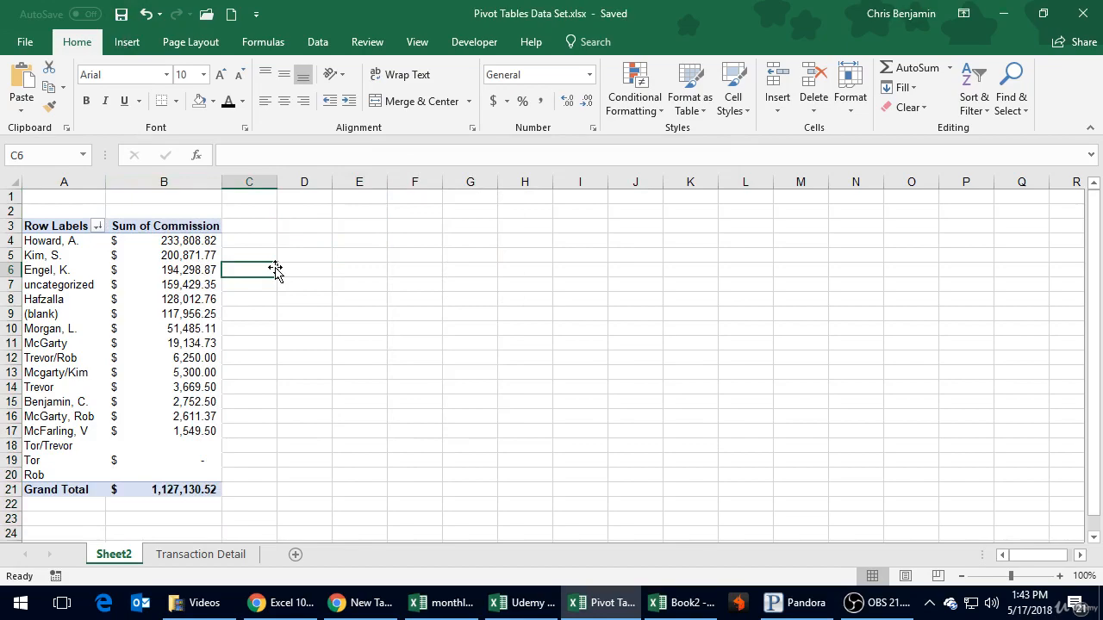
left_click(189, 488)
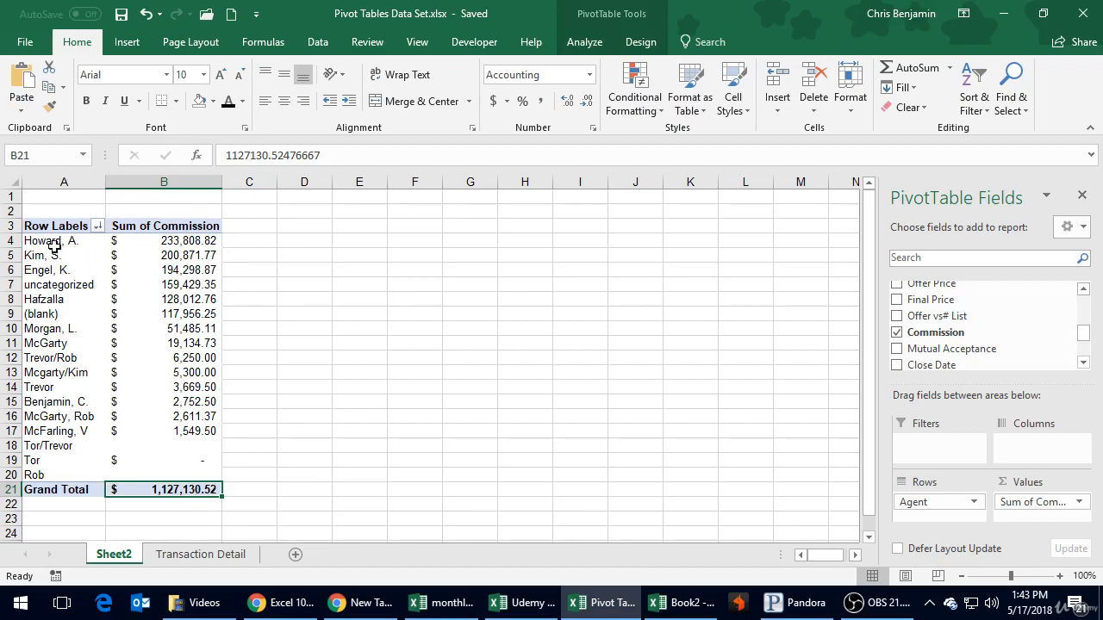
left_click(230, 556)
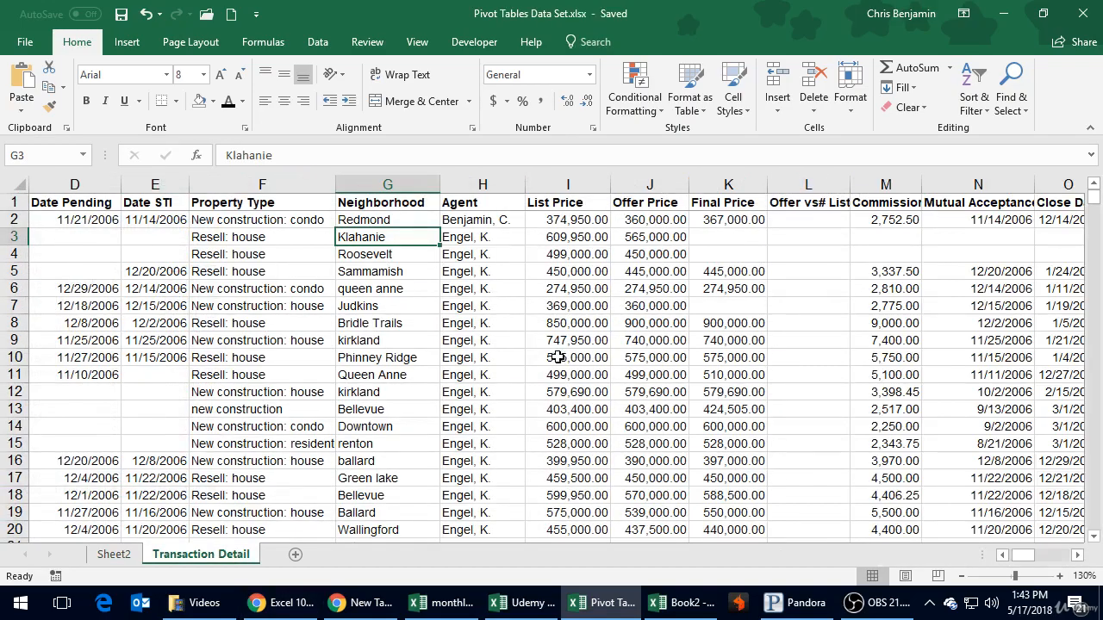
left_click(488, 217)
left_click(480, 182)
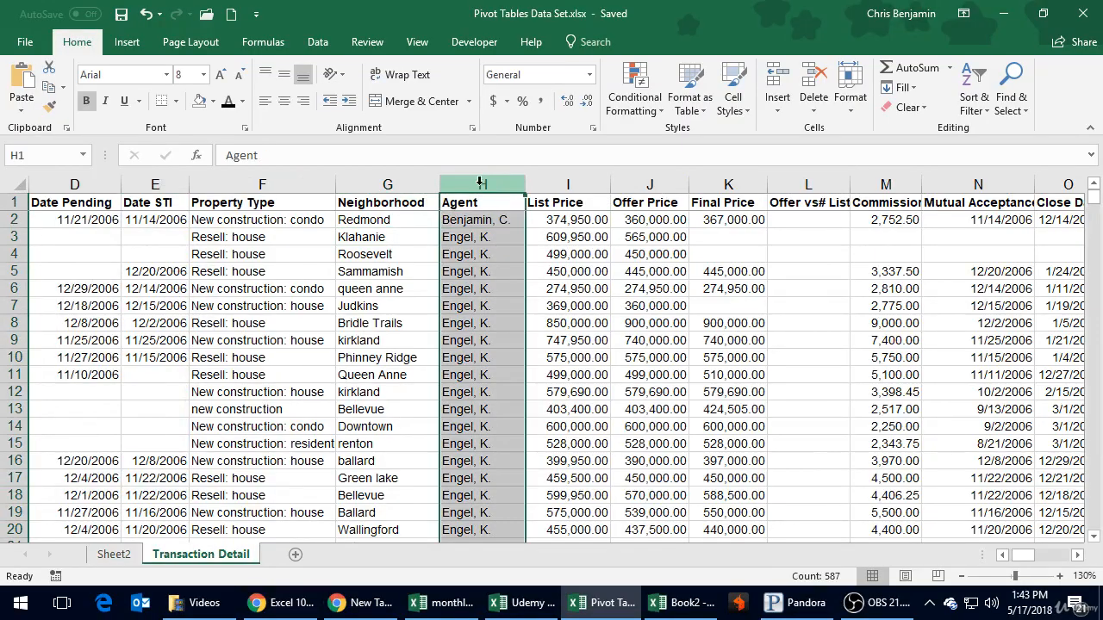
scroll(447, 300, "down", 3)
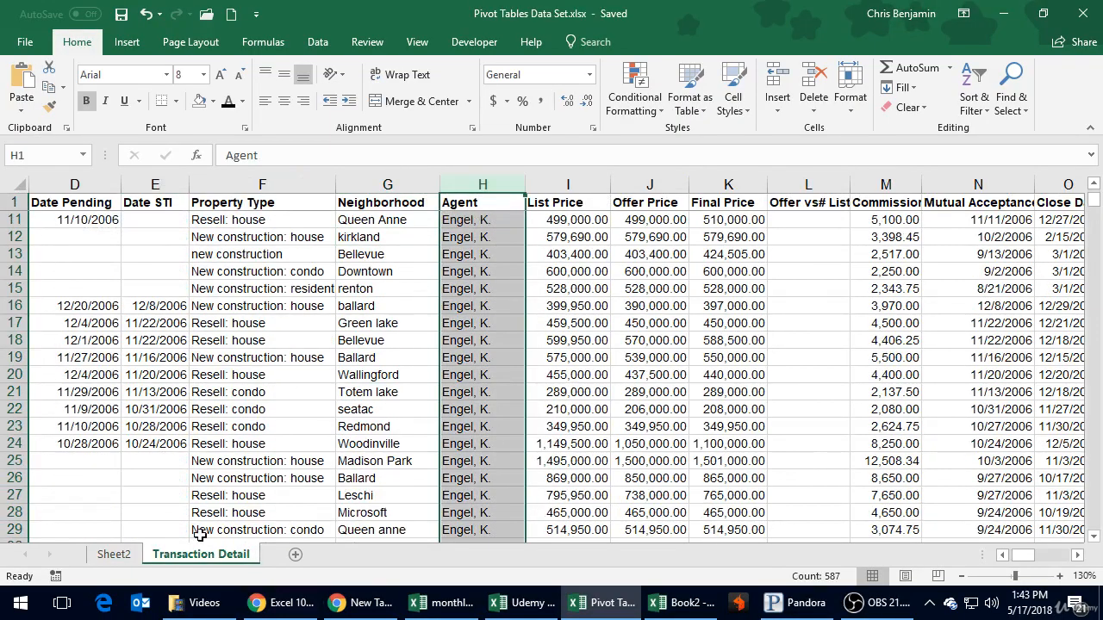
left_click(114, 554)
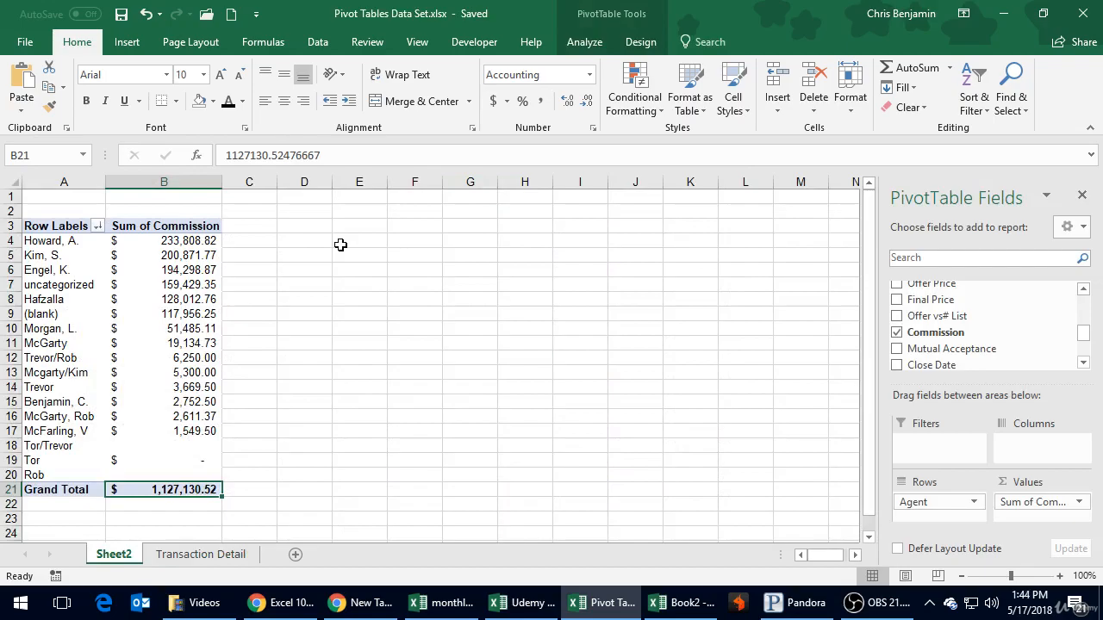
- Inspect the pivot table's agent rows without a commission and the commission listed under the (blank) agent
left_click(188, 474)
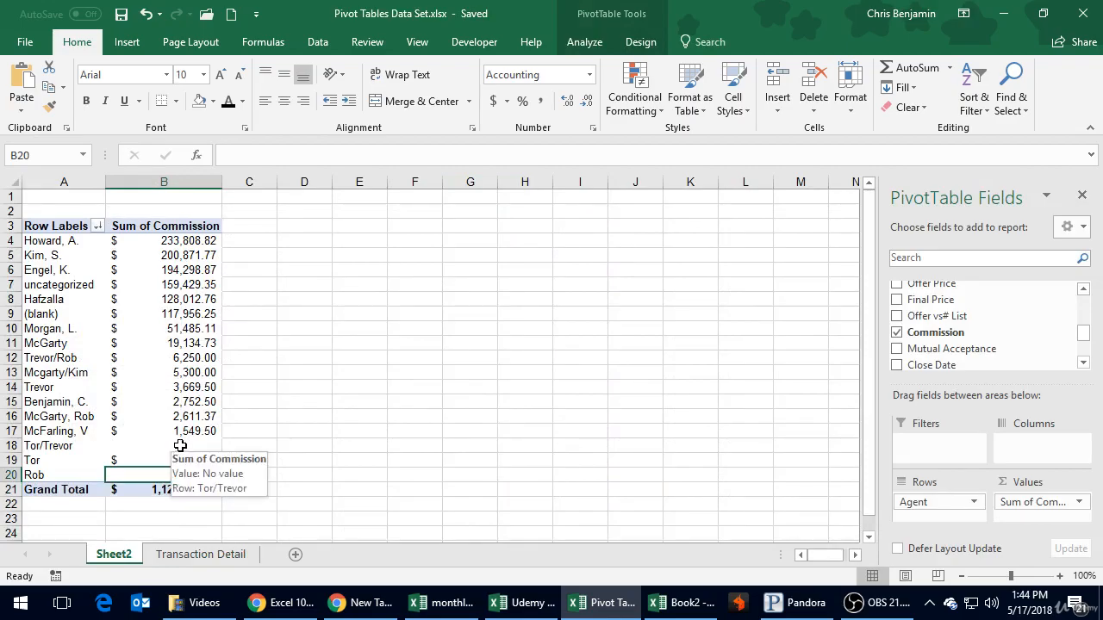
left_click(156, 447)
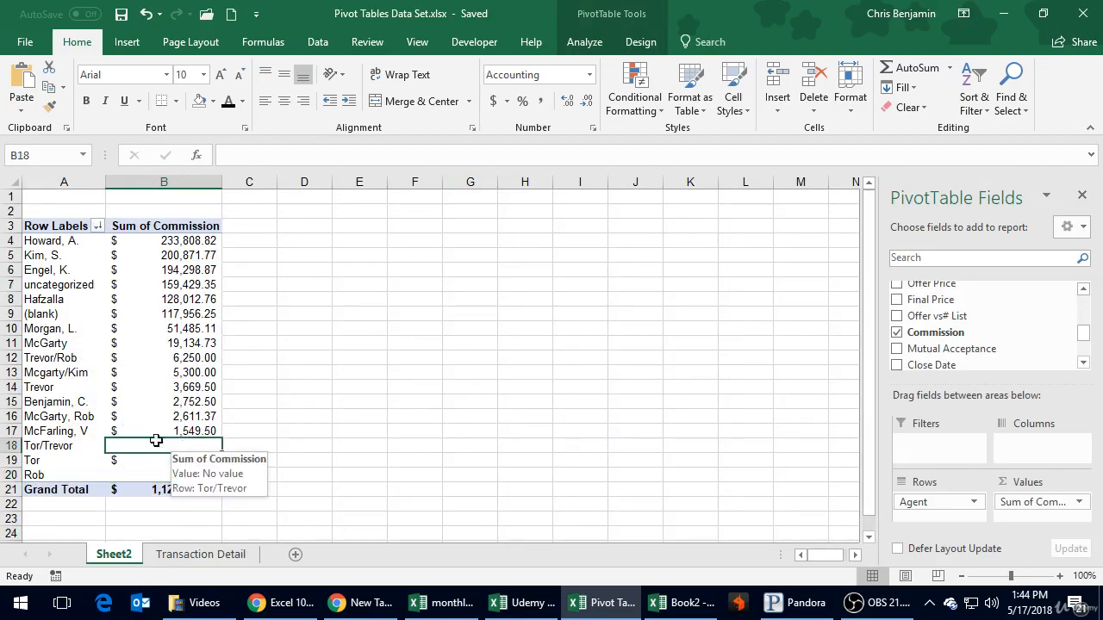
left_click(165, 312)
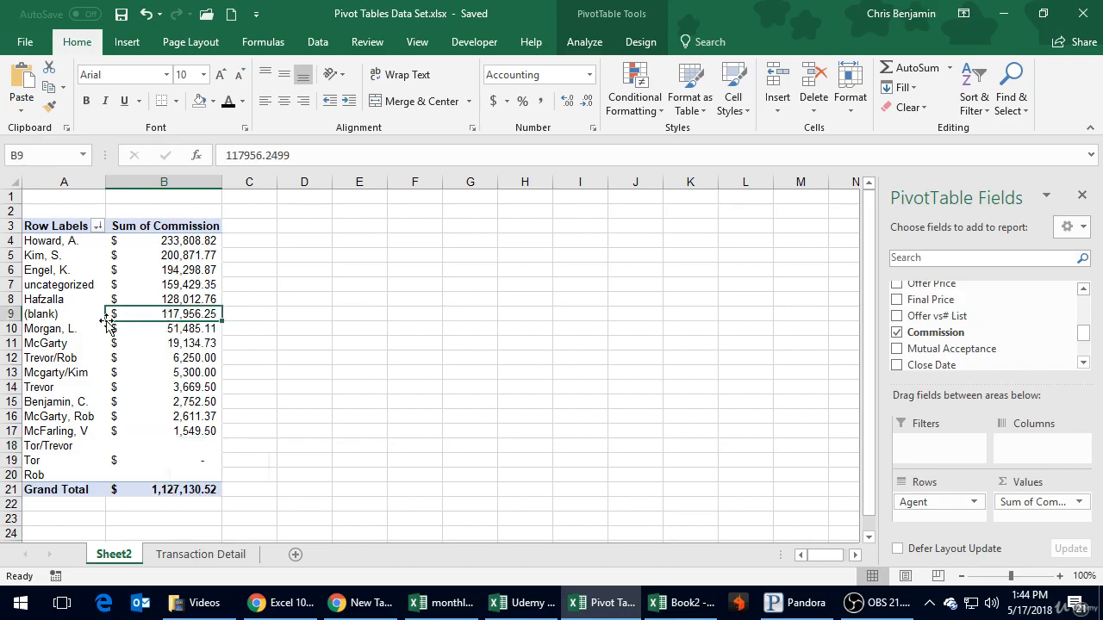
left_click(62, 314)
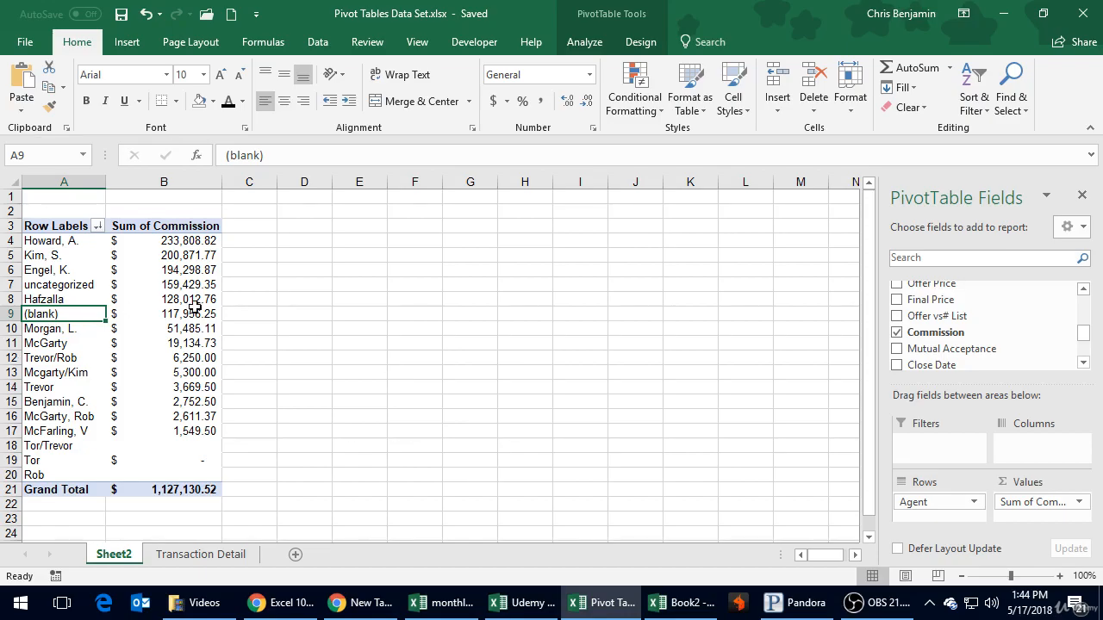
left_click(279, 327)
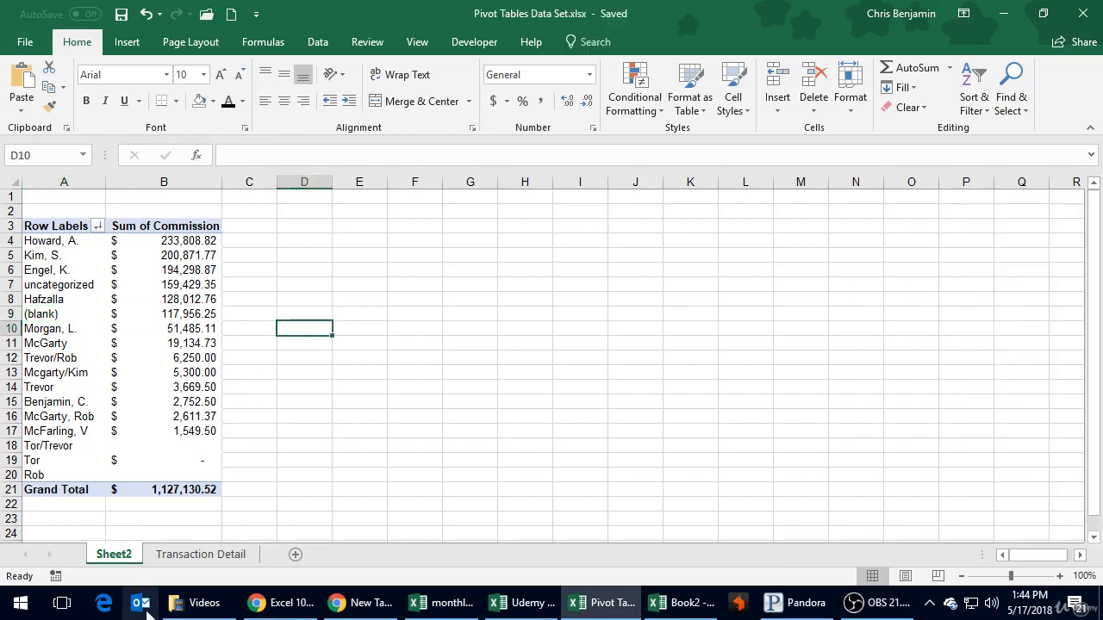
- Review the header row of the Transaction Detail sheet, including the Agent heading
left_click(198, 557)
left_click(422, 290)
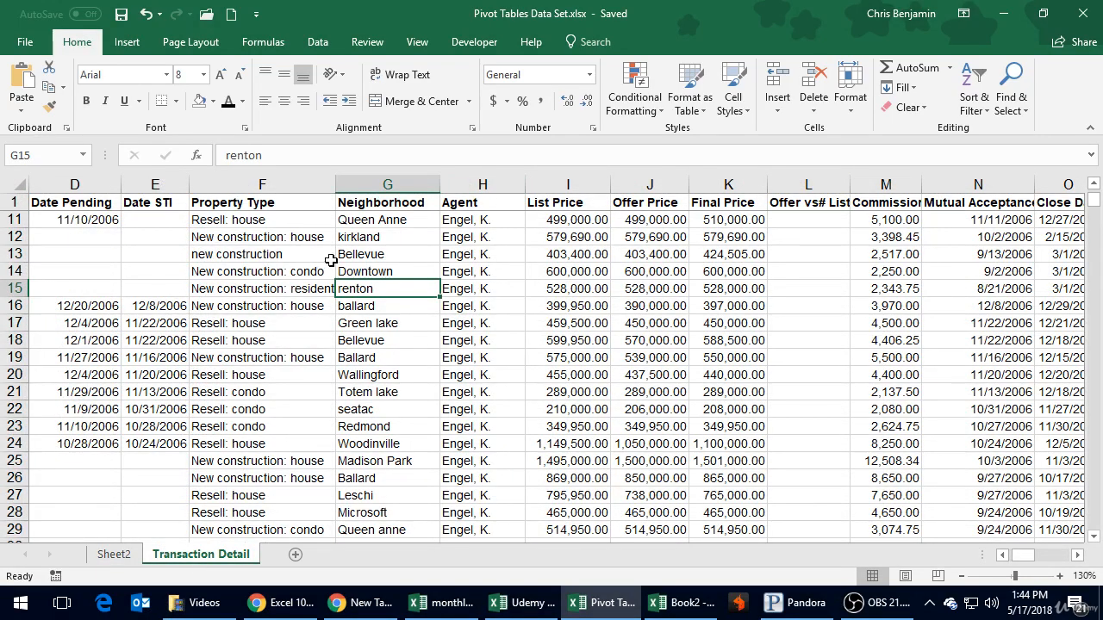
left_click(466, 205)
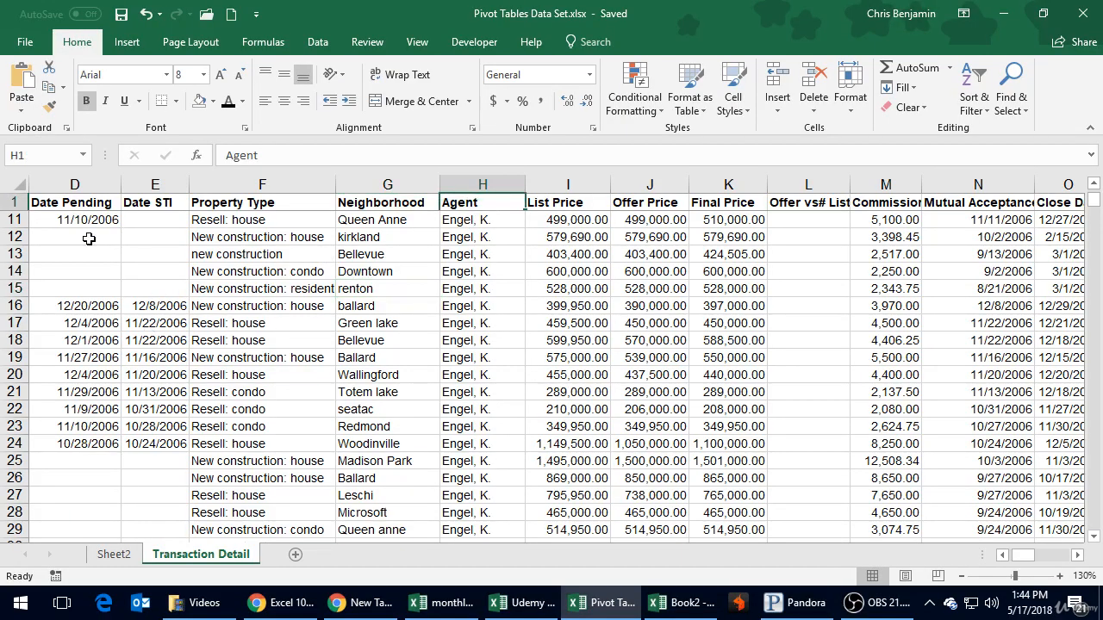
scroll(89, 239, "up", 3)
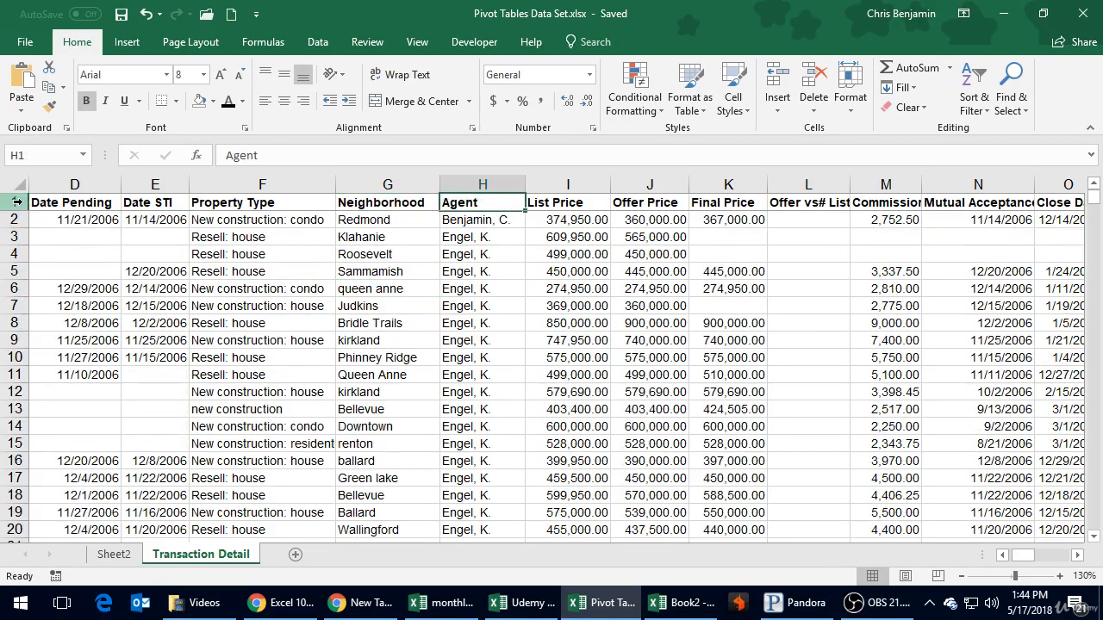
left_click(16, 202)
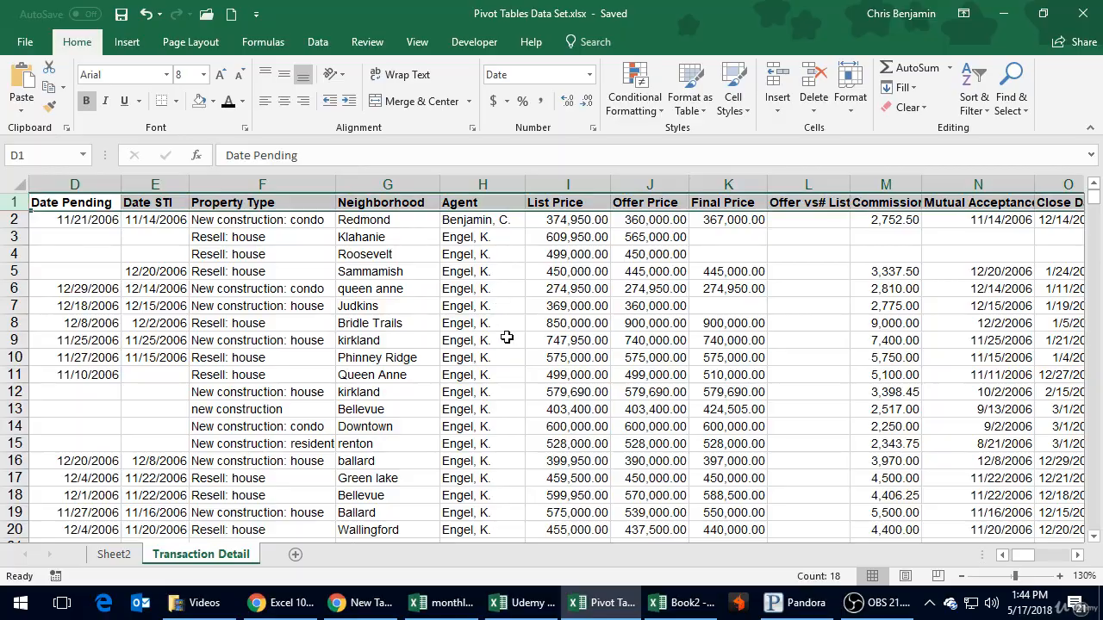
- Custom-sort the entire Transaction Detail sheet by the Agent column (H) from A to Z, treating the first row as headers
left_click(13, 183)
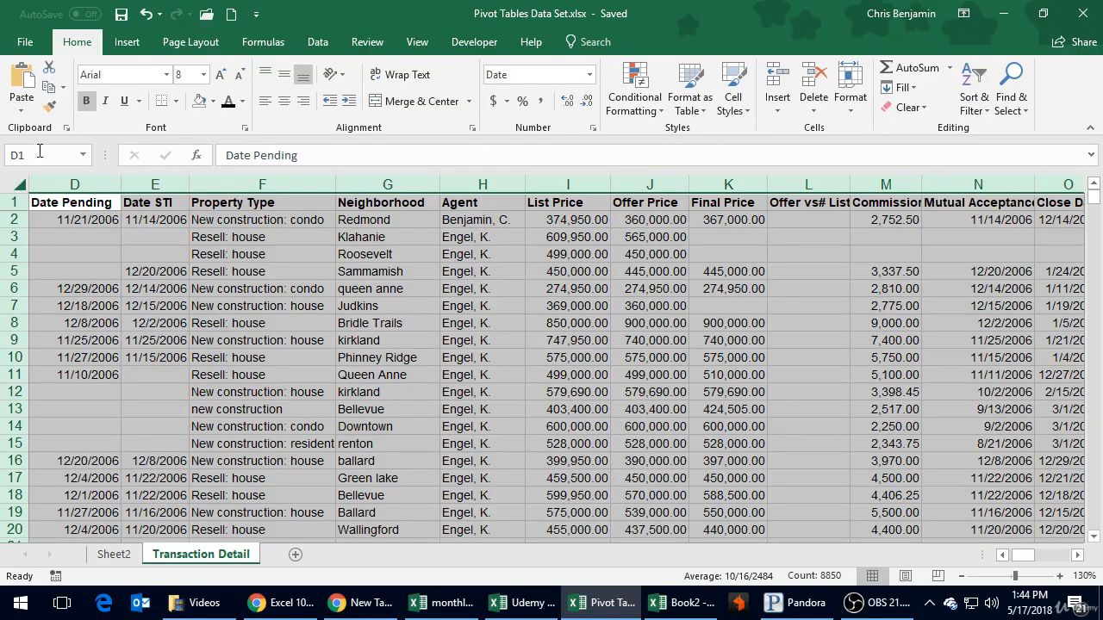
left_click(979, 110)
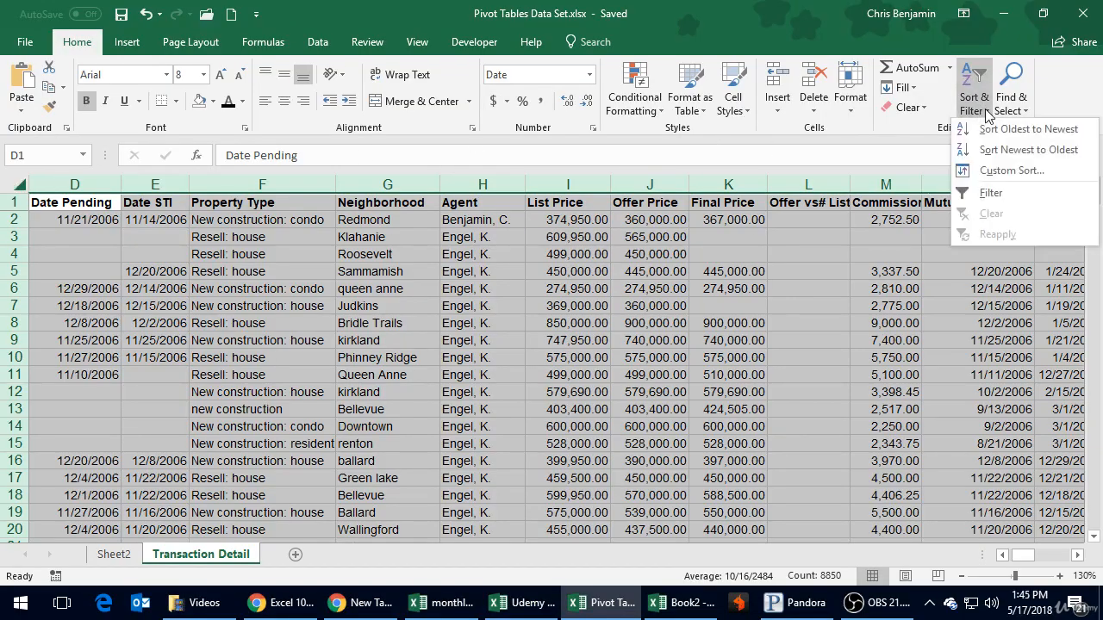
left_click(996, 172)
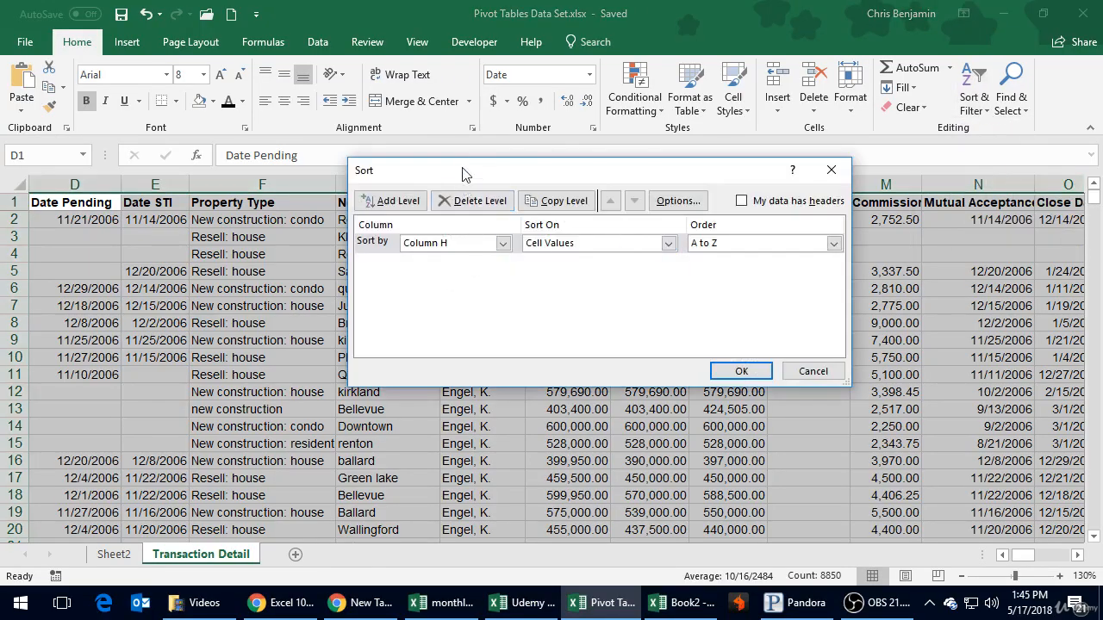
left_click_drag(462, 177, 496, 275)
left_click(779, 299)
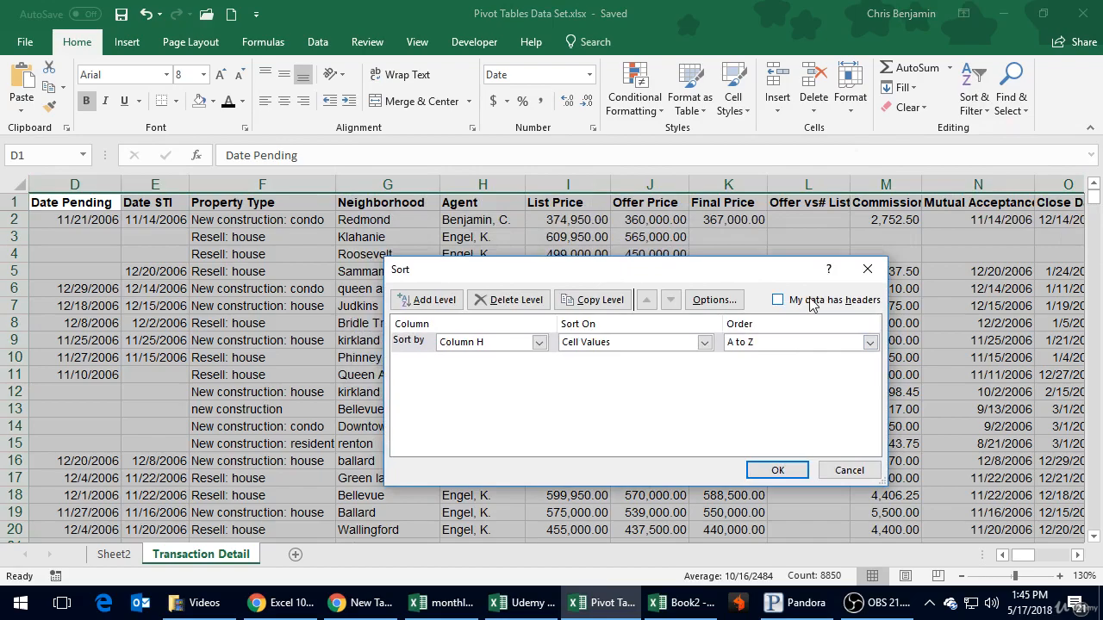
left_click(776, 470)
left_click(741, 306)
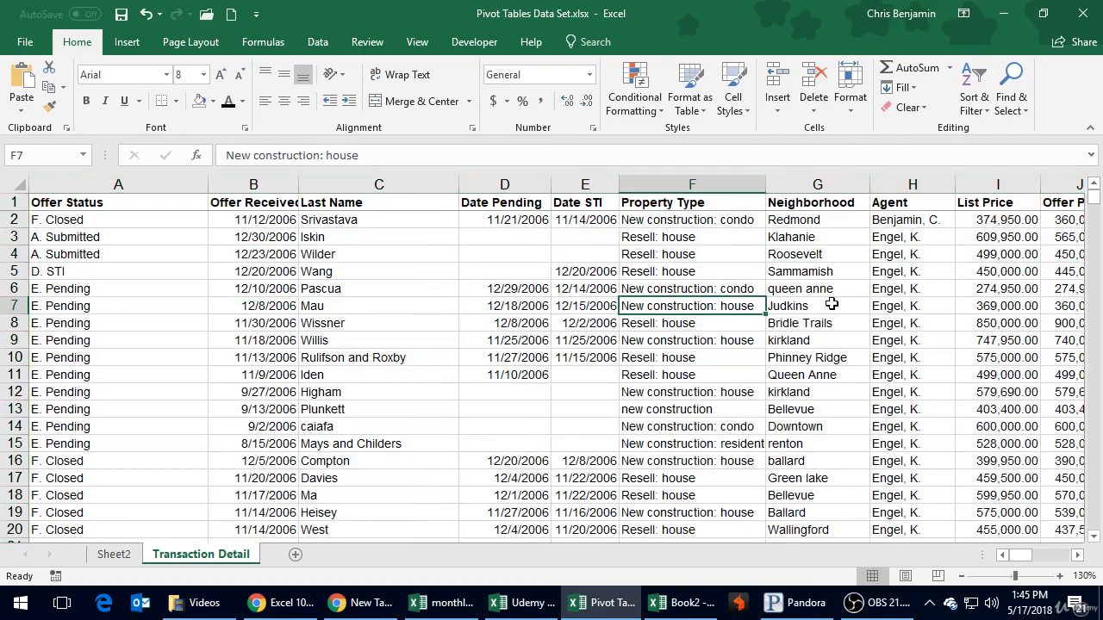
- Scan down the sorted Agent column of the Transaction Detail sheet for rows that have no agent
left_click(926, 269)
scroll(927, 269, "down", 20)
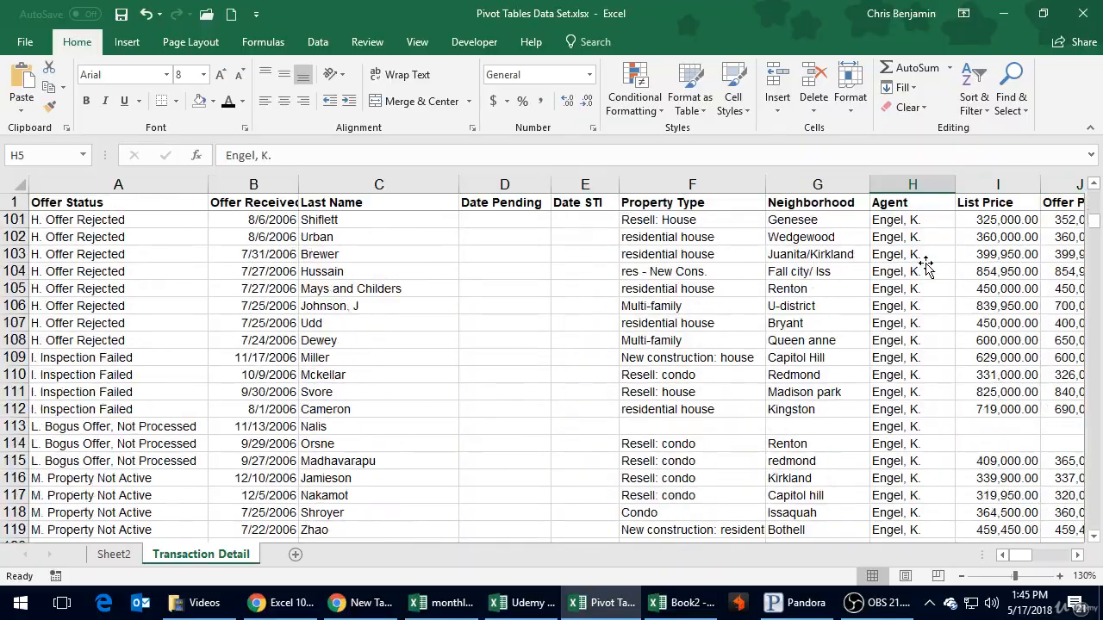
scroll(923, 270, "down", 15)
scroll(1091, 423, "down", 18)
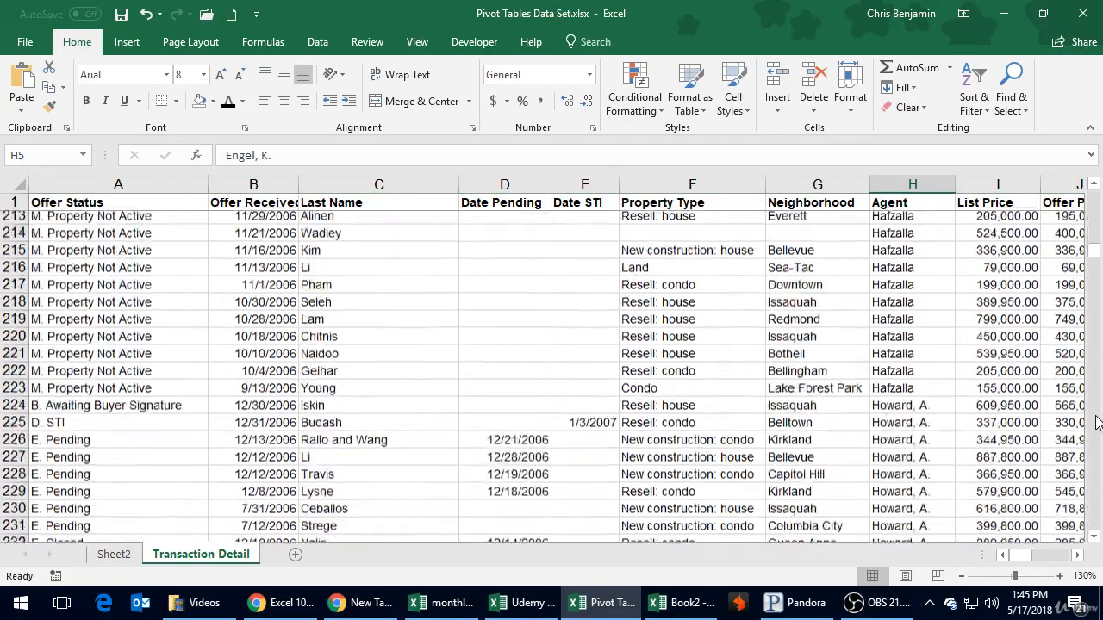
scroll(1096, 423, "down", 20)
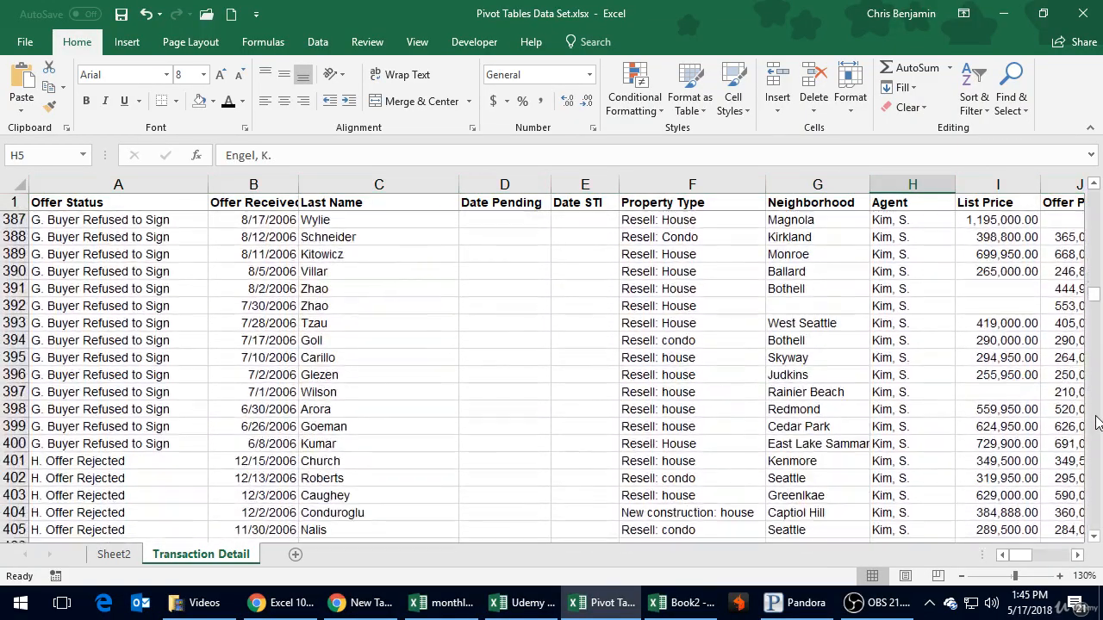
scroll(1096, 423, "down", 20)
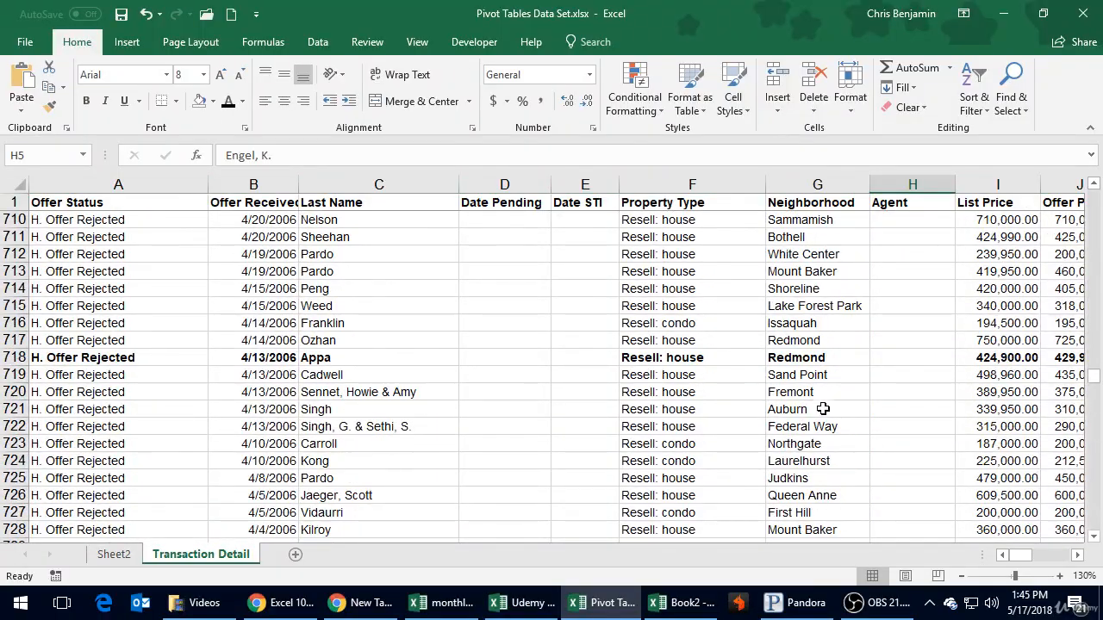
scroll(823, 409, "down", 12)
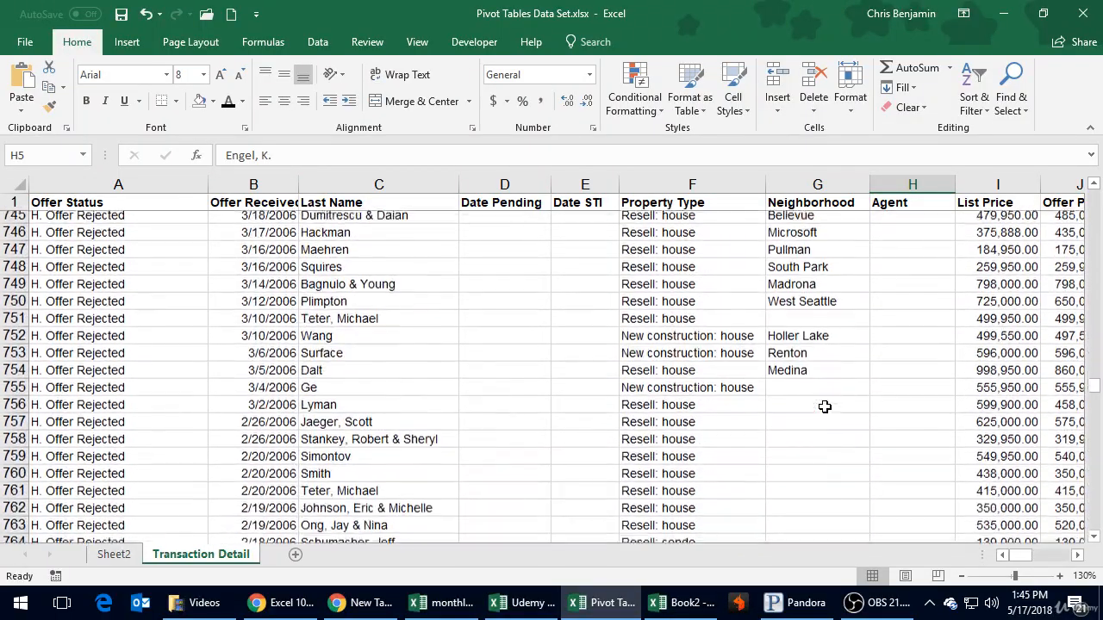
scroll(825, 407, "down", 7)
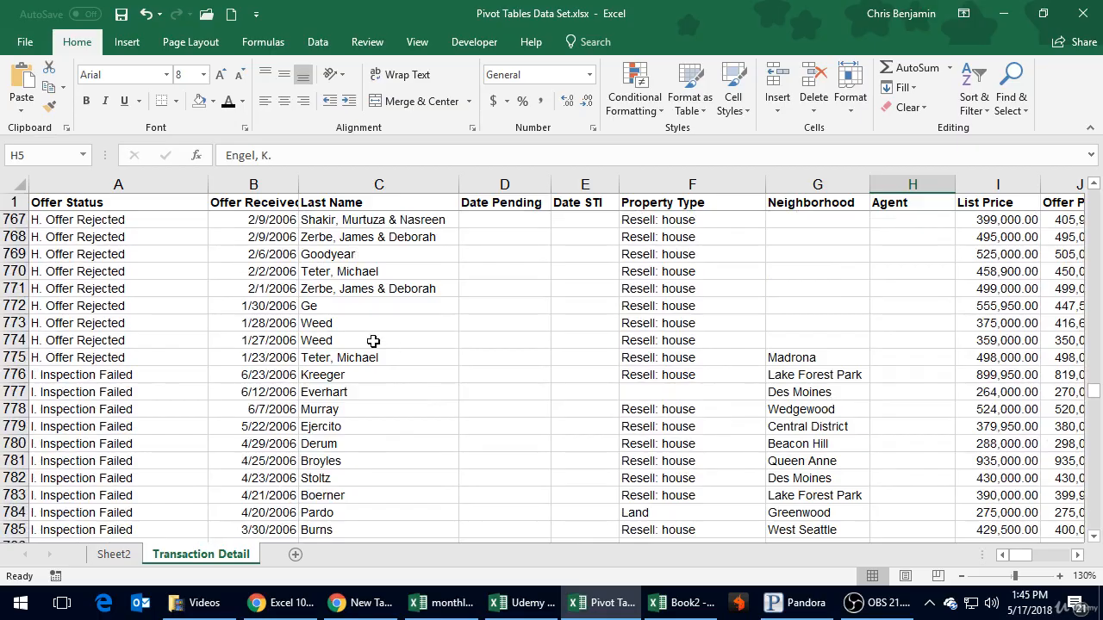
left_click(923, 303)
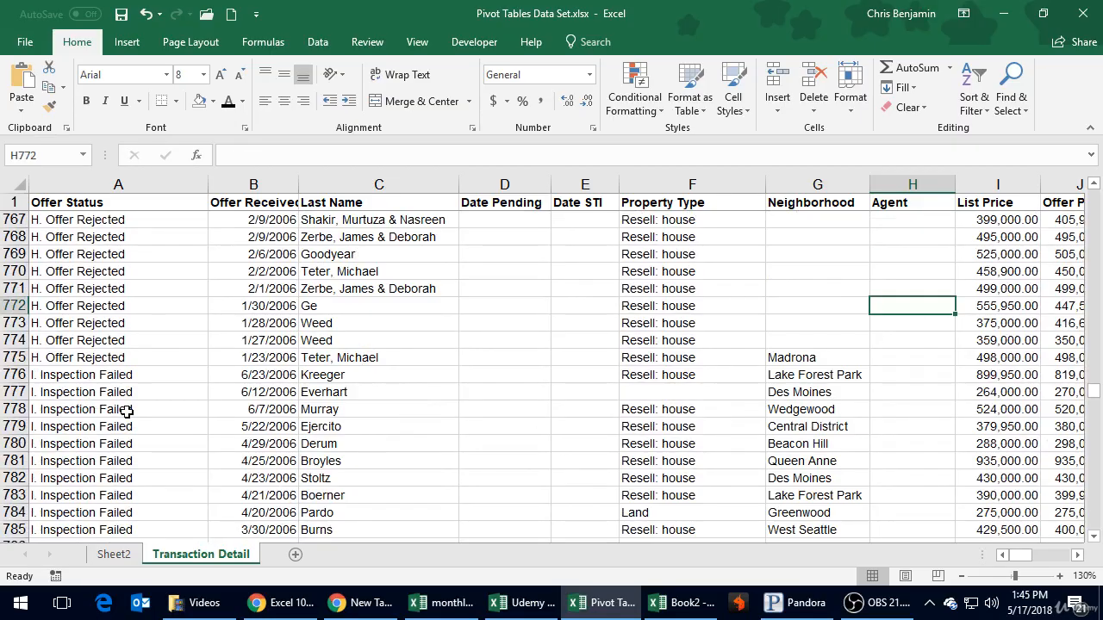
- Review the Offer Status of the rows without an agent, going back up to where the Agent column is filled in
scroll(127, 411, "up", 11)
scroll(127, 411, "up", 18)
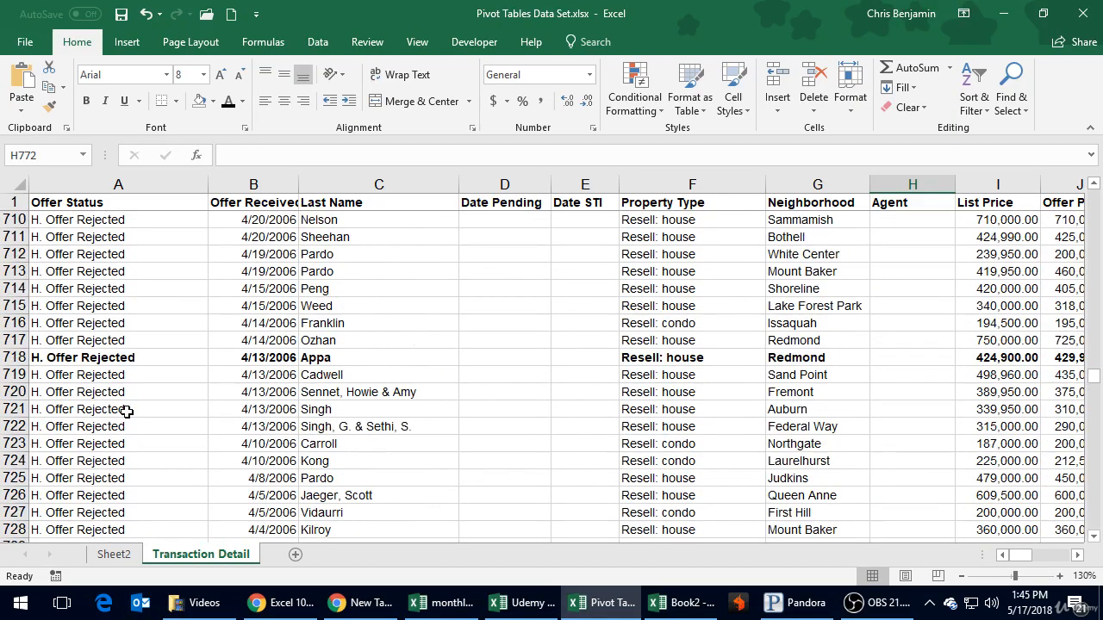
scroll(126, 411, "up", 20)
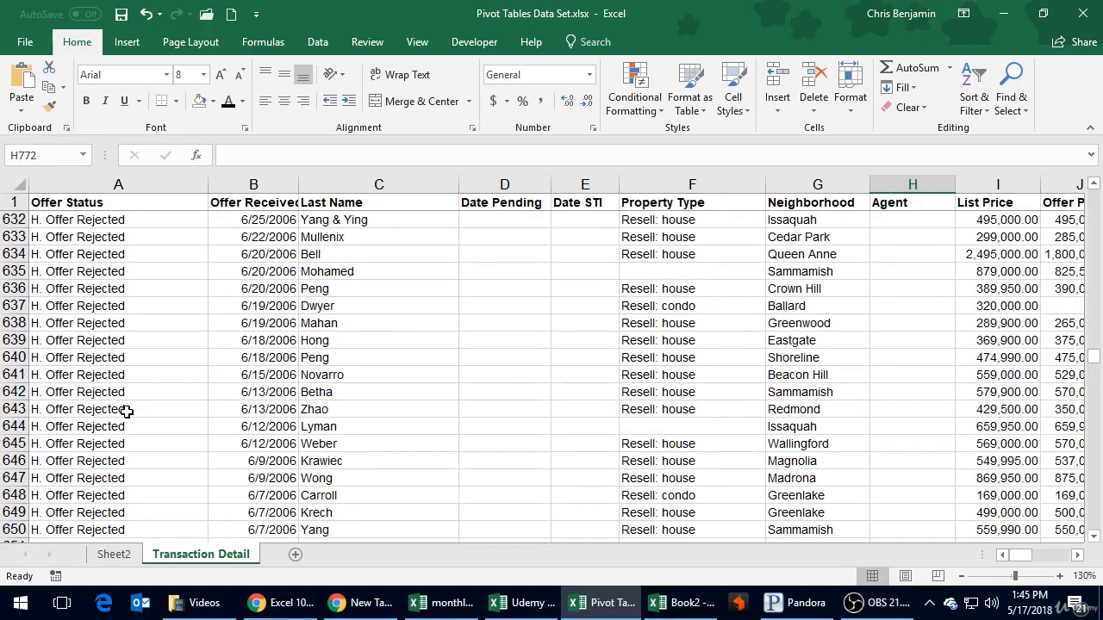
left_click(124, 398)
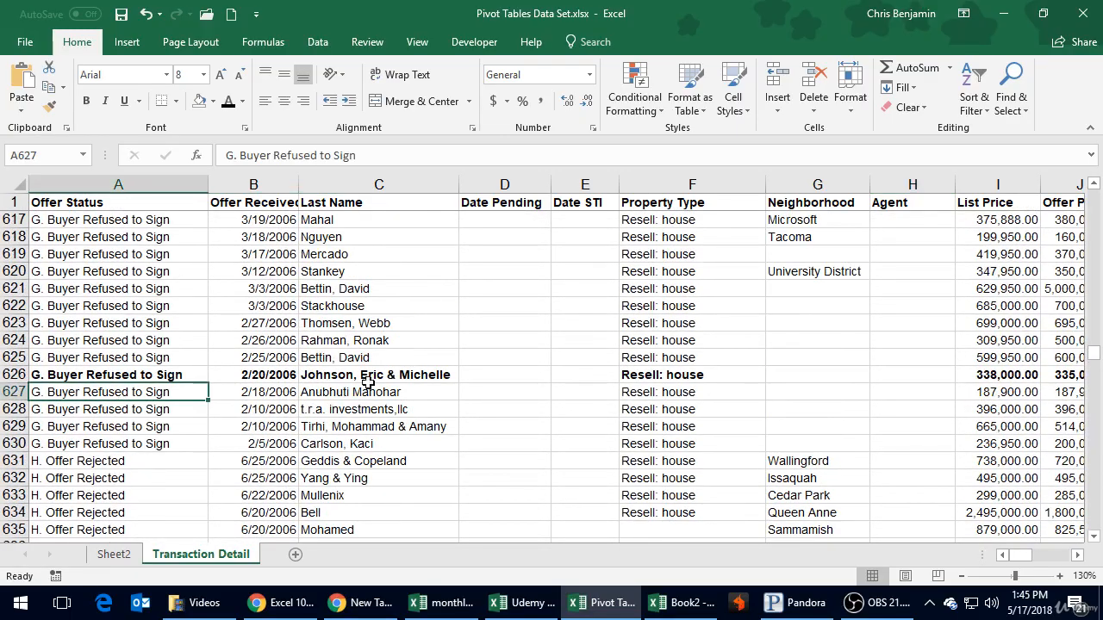
scroll(911, 224, "up", 18)
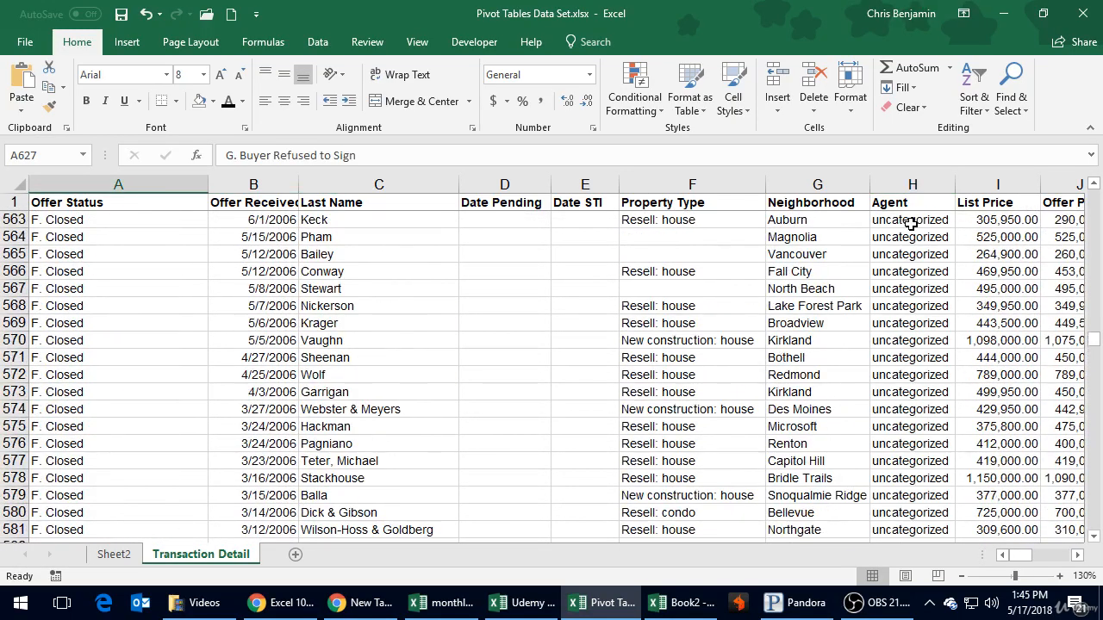
- Locate the first and last uncategorized entries in the Agent column and the first blank agent cell below them
scroll(911, 224, "down", 7)
left_click(898, 286)
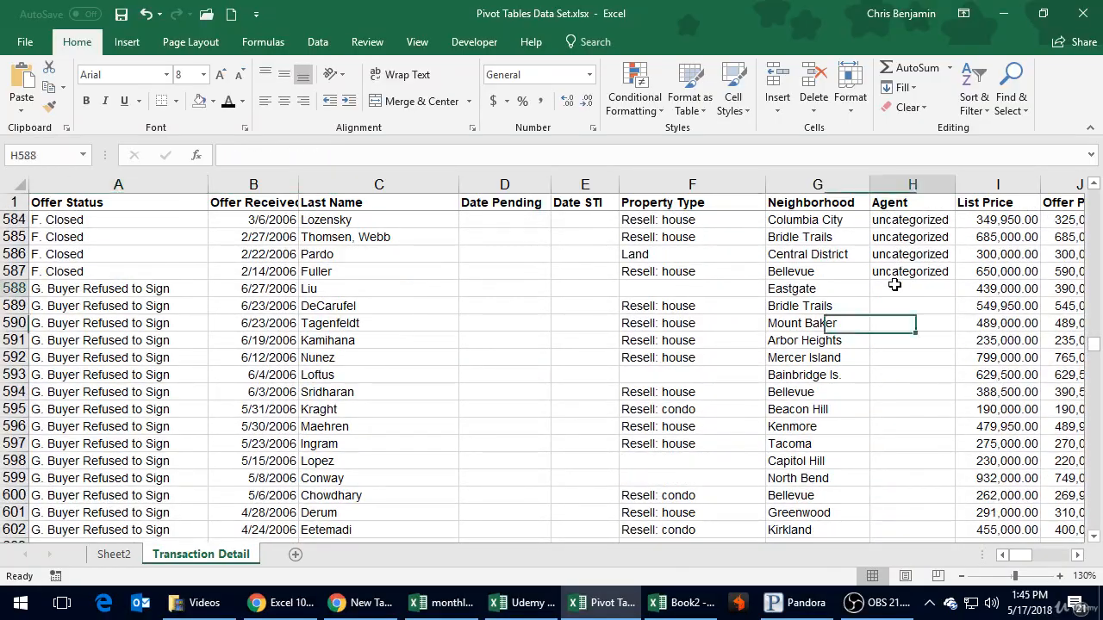
left_click(900, 274)
scroll(896, 269, "up", 15)
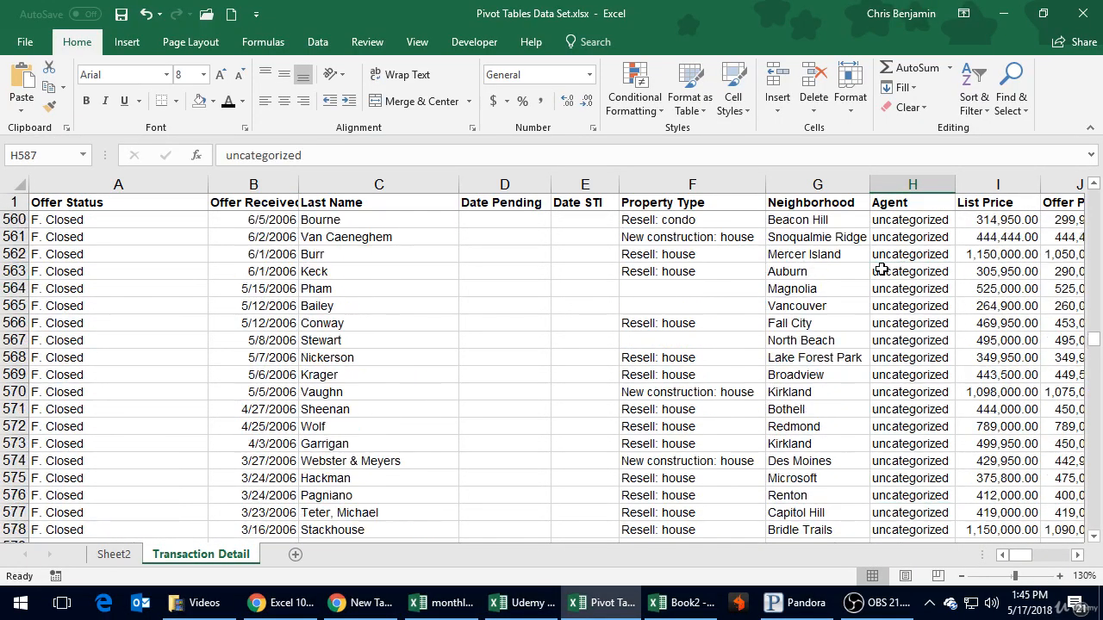
scroll(881, 269, "down", 4)
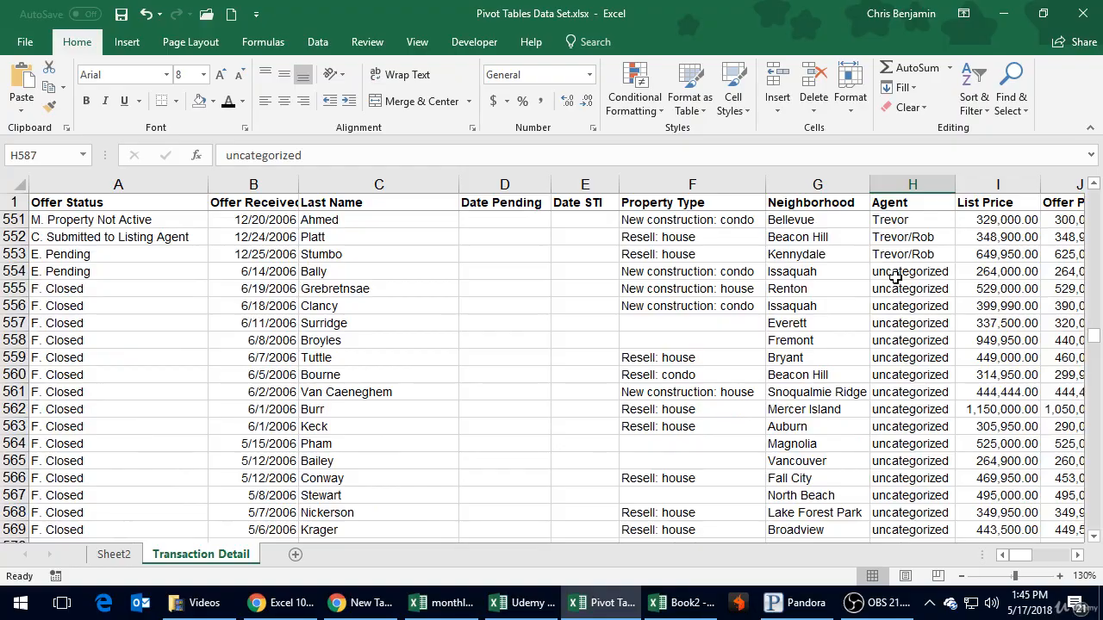
left_click(897, 274)
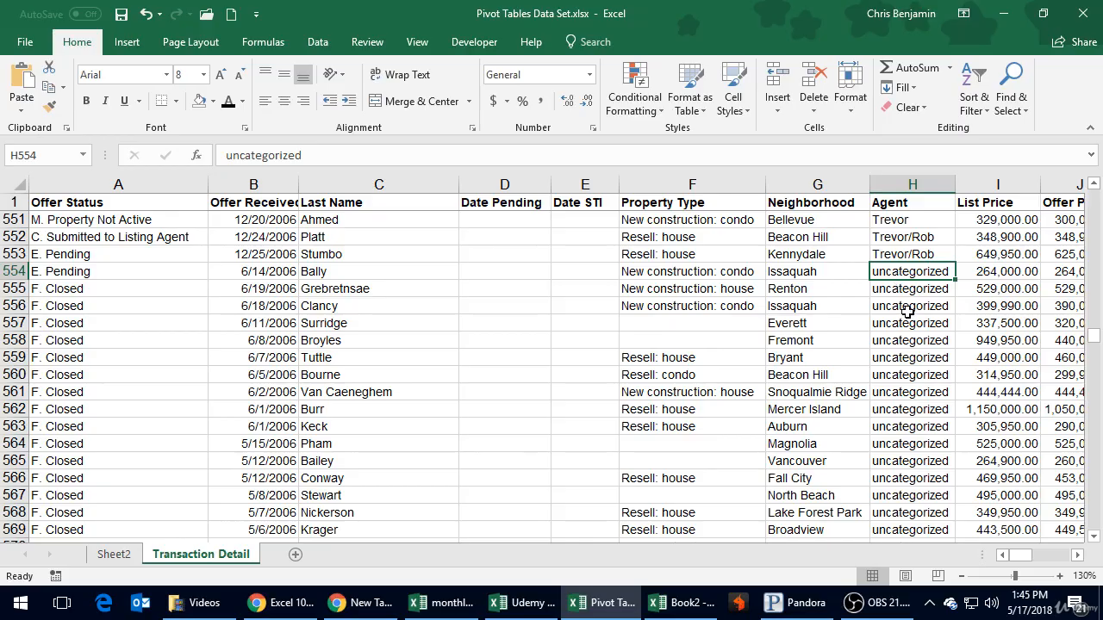
left_click(906, 308)
scroll(910, 332, "down", 8)
scroll(913, 338, "down", 2)
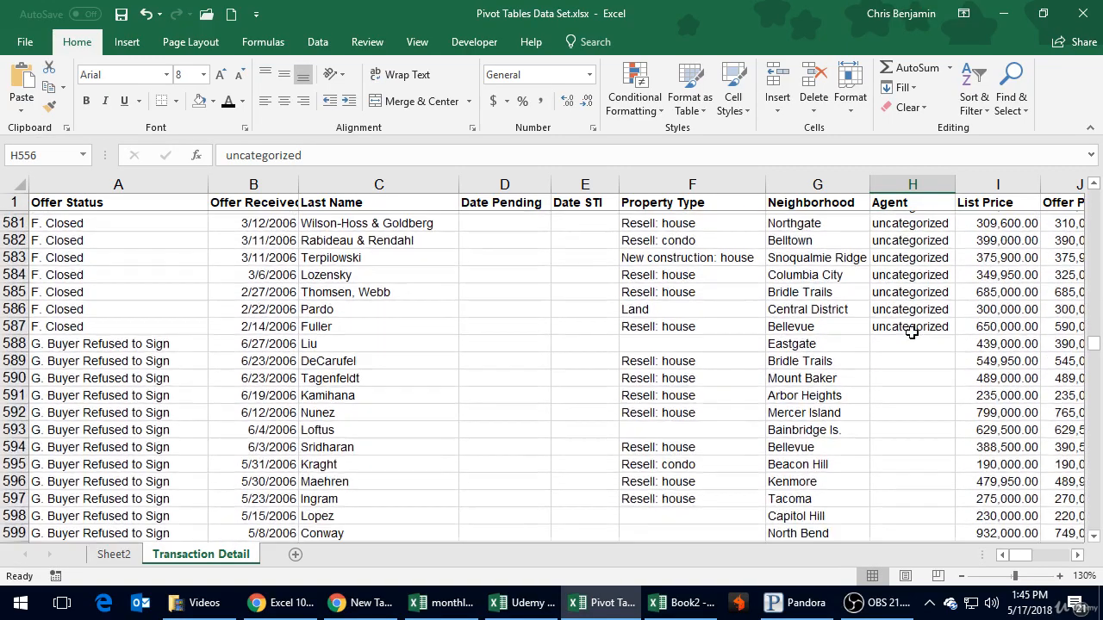
left_click(915, 337)
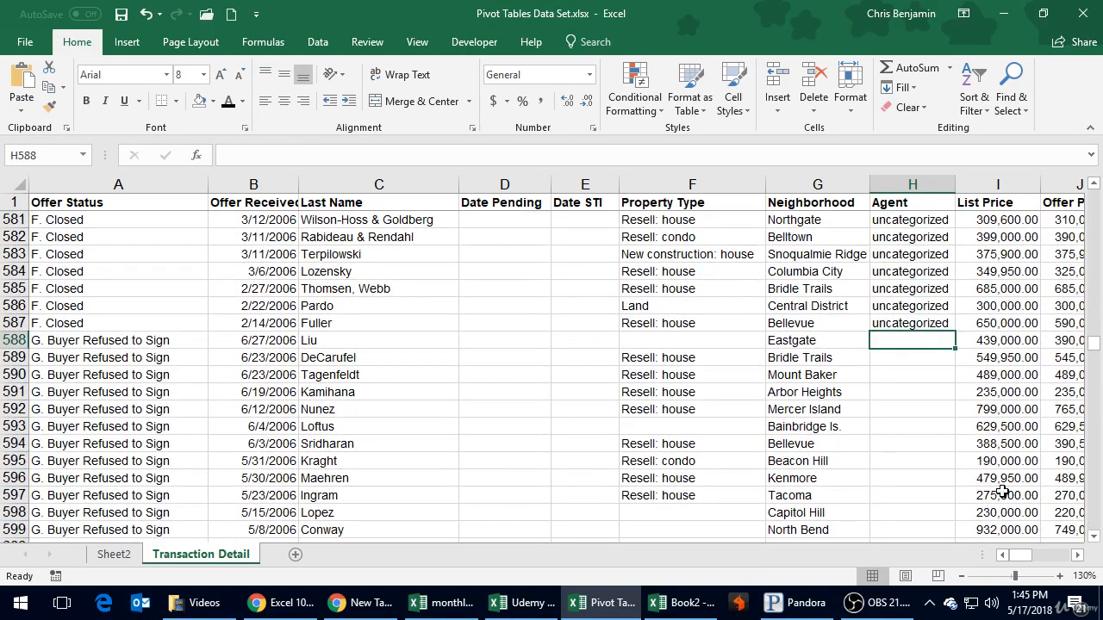
- Inspect the Commission column (M) for the rows with a blank agent, starting from row 588
key("Right")
key("Right")
key("Right")
key("Right")
key("Right")
key("Right")
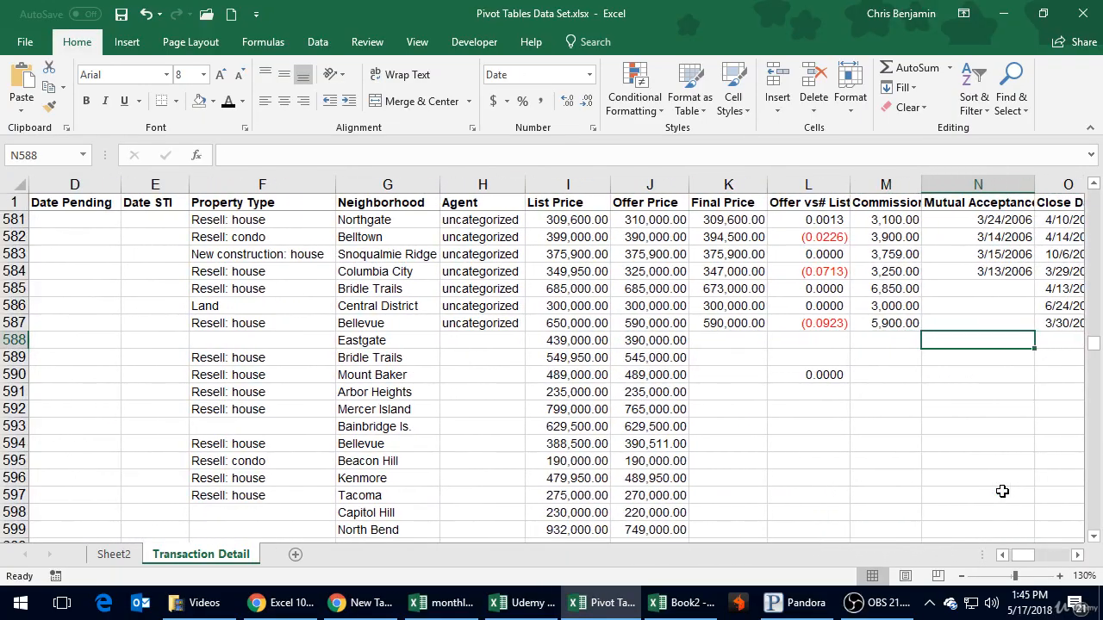
key("Left")
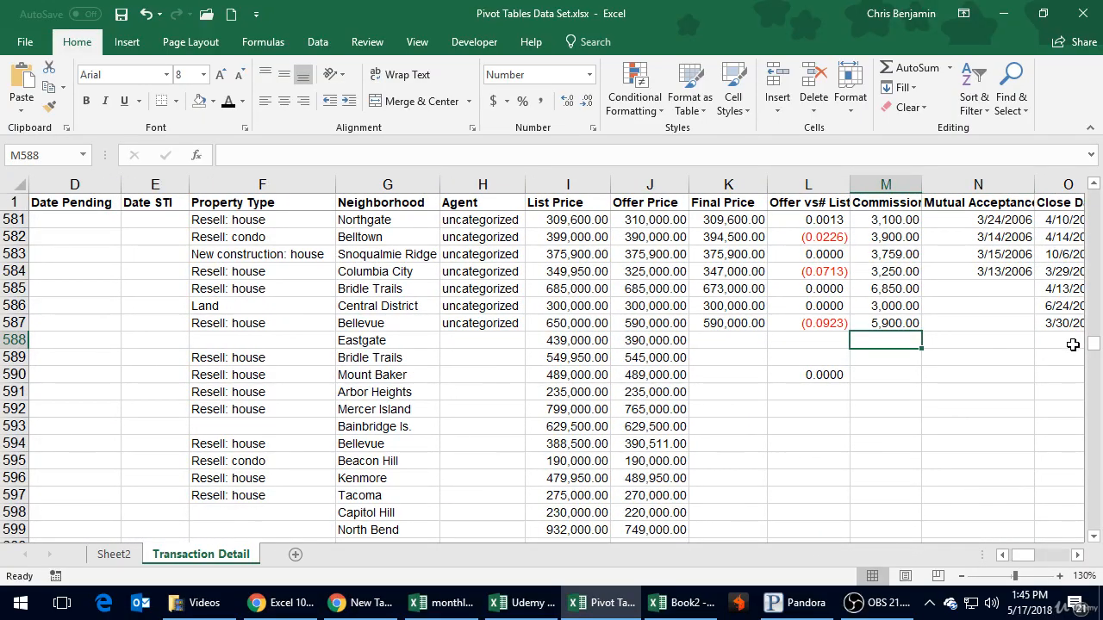
scroll(904, 414, "down", 10)
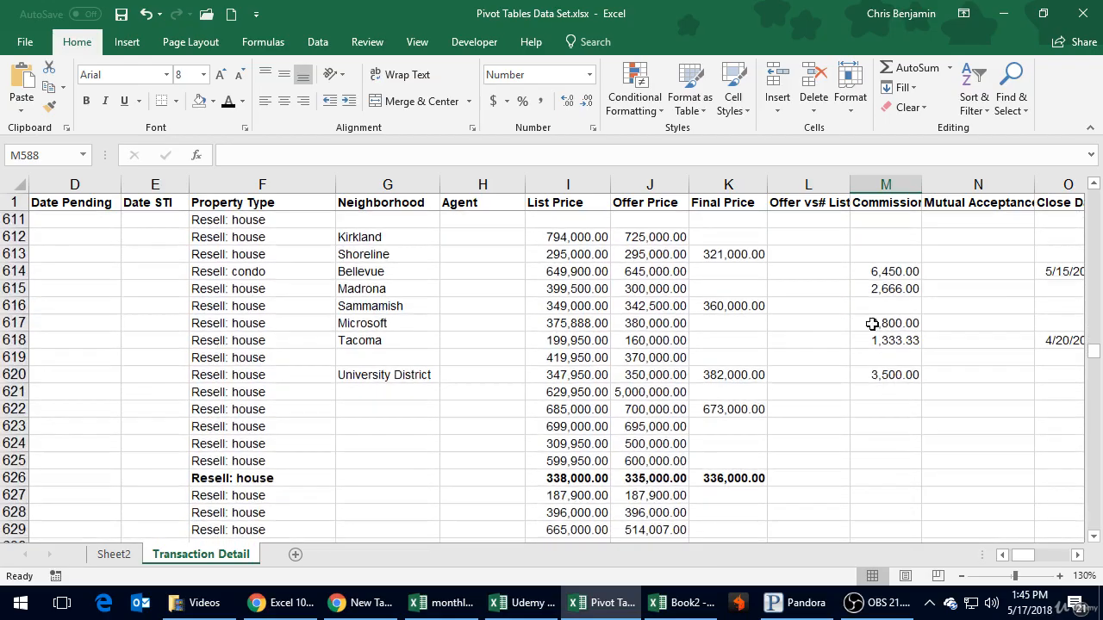
left_click(885, 274)
left_click(889, 294)
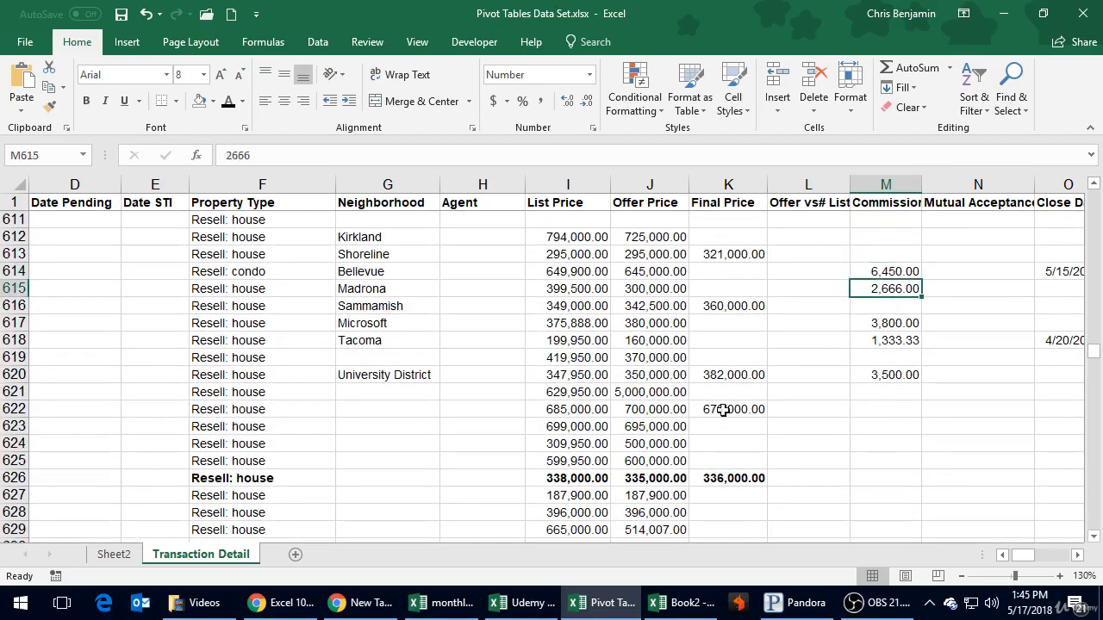
- Compare the (blank) row of the pivot table on Sheet2 with the agentless transactions in the Transaction Detail sheet
left_click(113, 554)
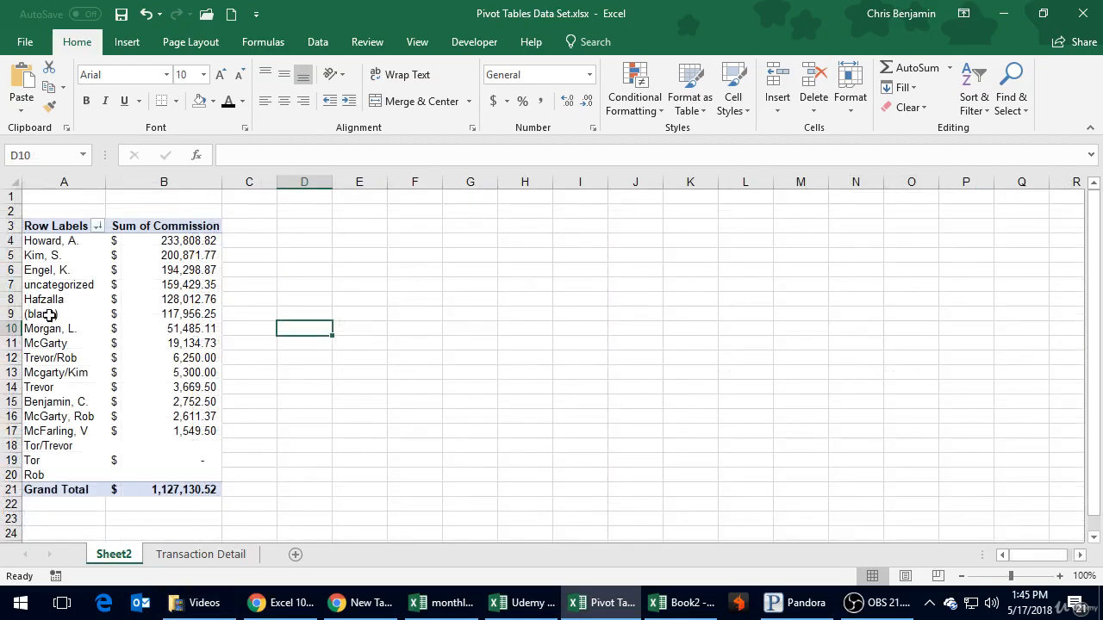
left_click(201, 554)
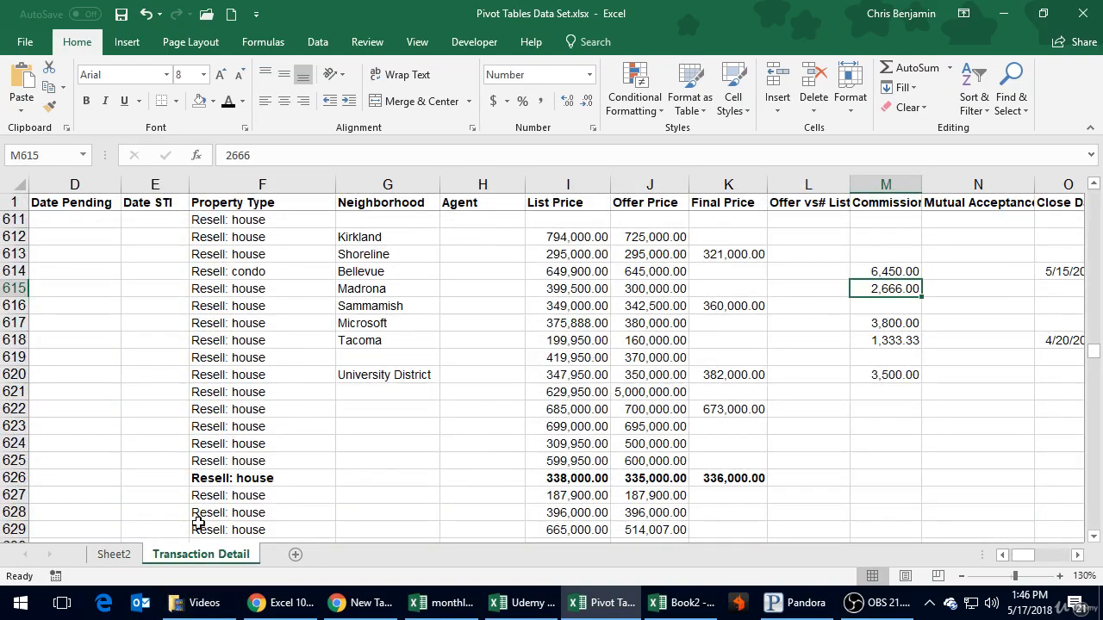
left_click(120, 554)
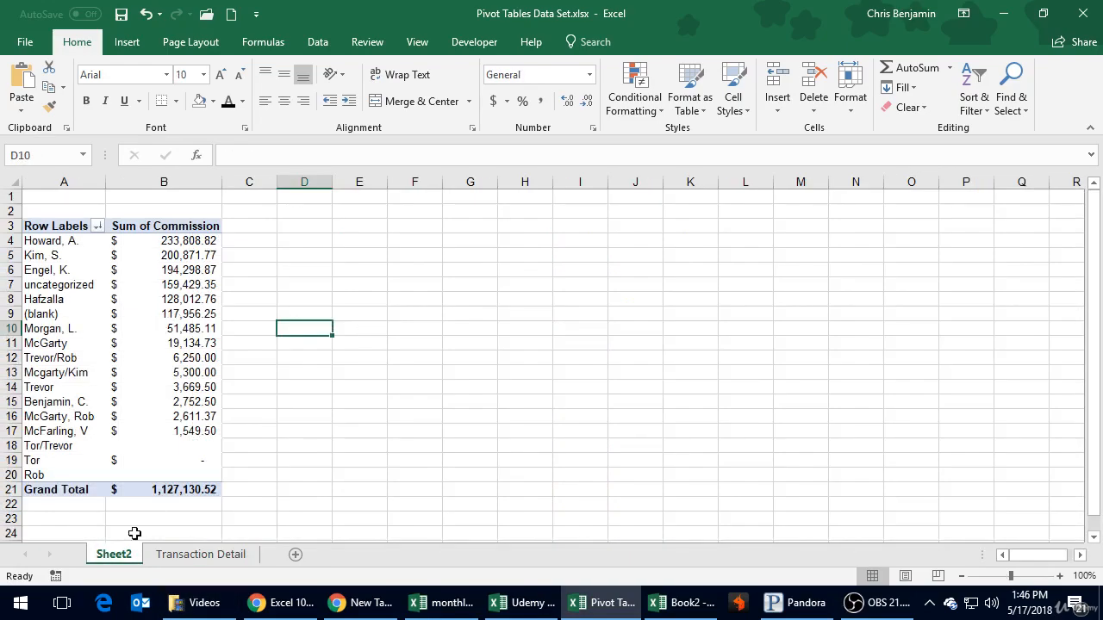
left_click(200, 554)
- Examine the commissions of the remaining rows without an agent down to the end of the transaction data
scroll(918, 451, "down", 20)
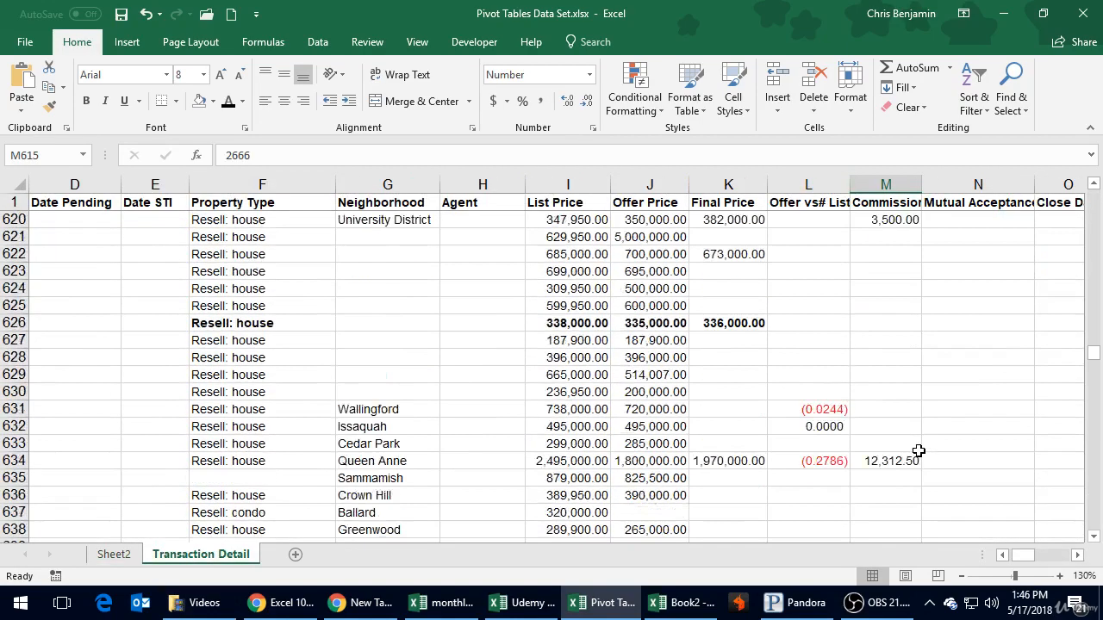
scroll(919, 451, "down", 20)
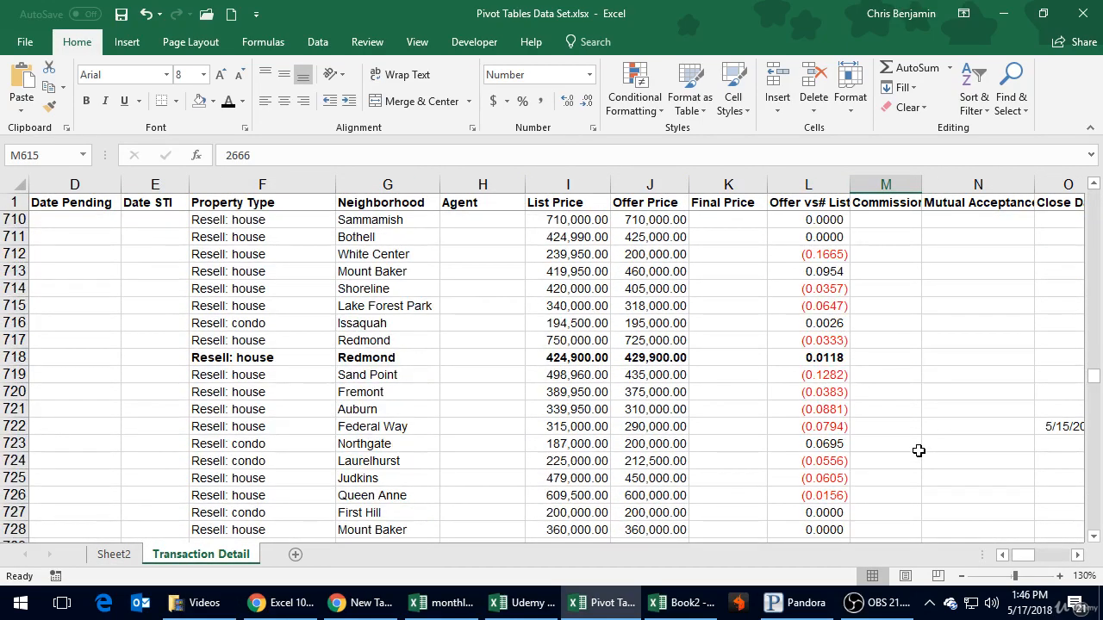
scroll(919, 451, "down", 9)
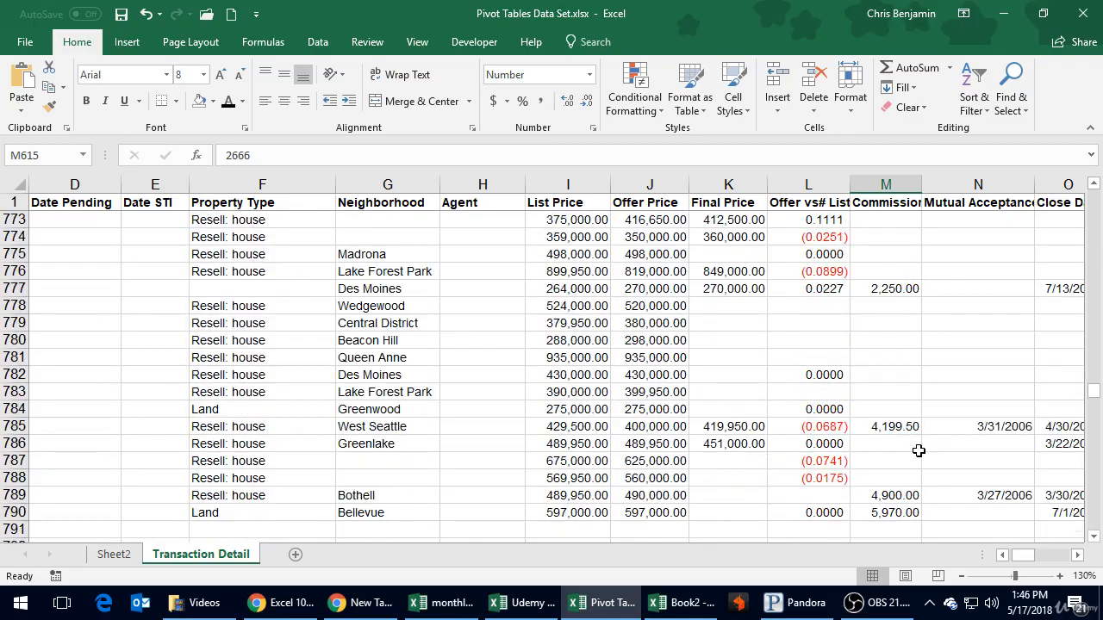
scroll(919, 451, "up", 6)
scroll(918, 451, "down", 1)
scroll(918, 451, "down", 20)
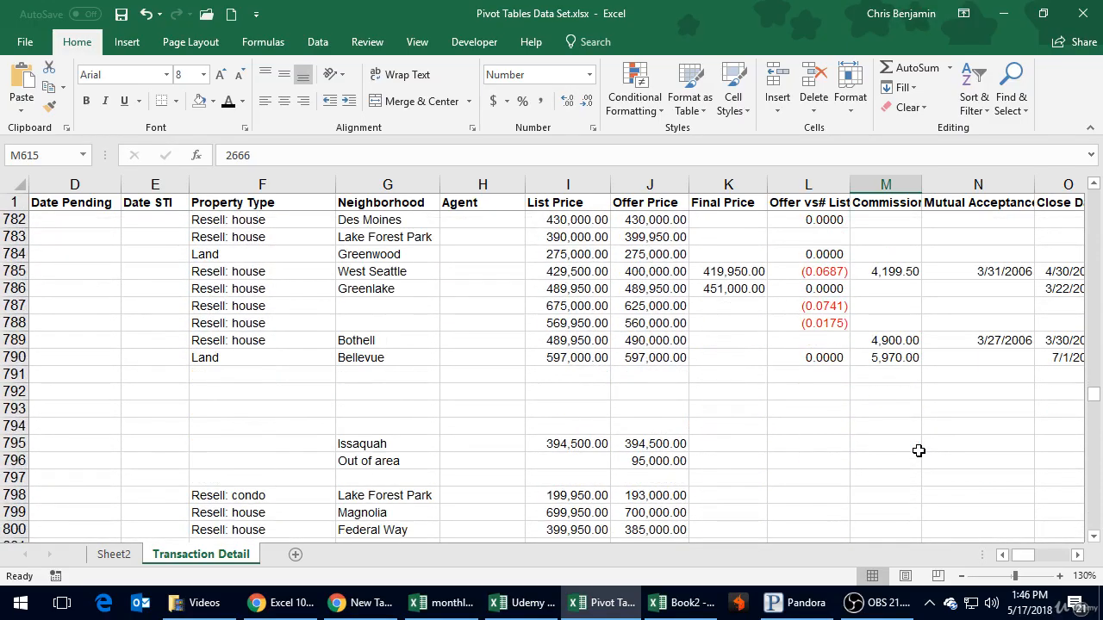
scroll(919, 451, "up", 11)
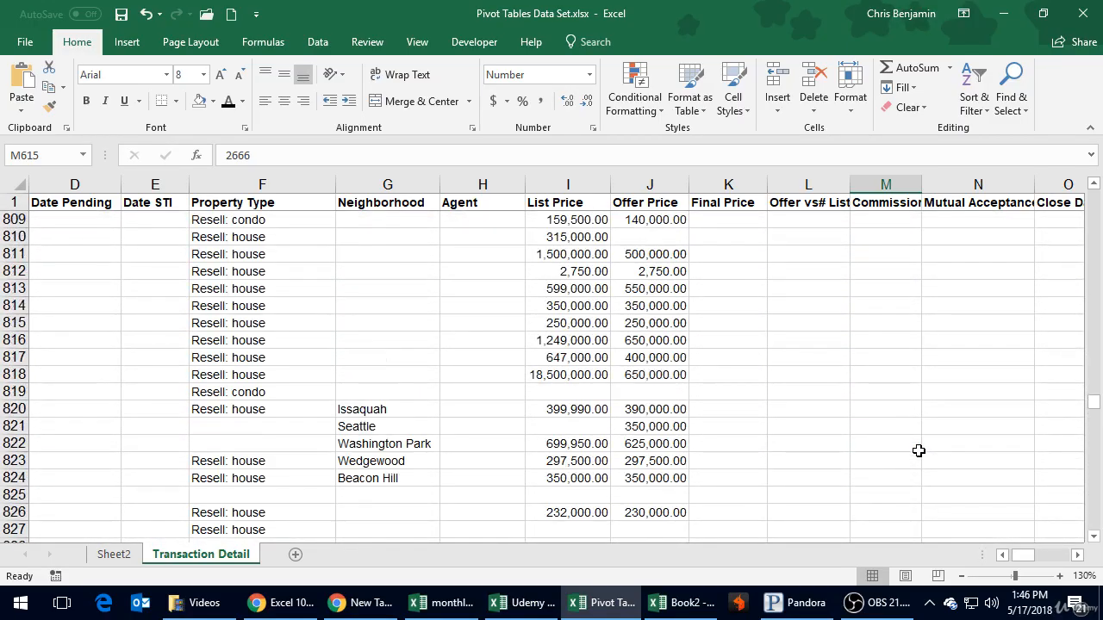
scroll(419, 480, "down", 2)
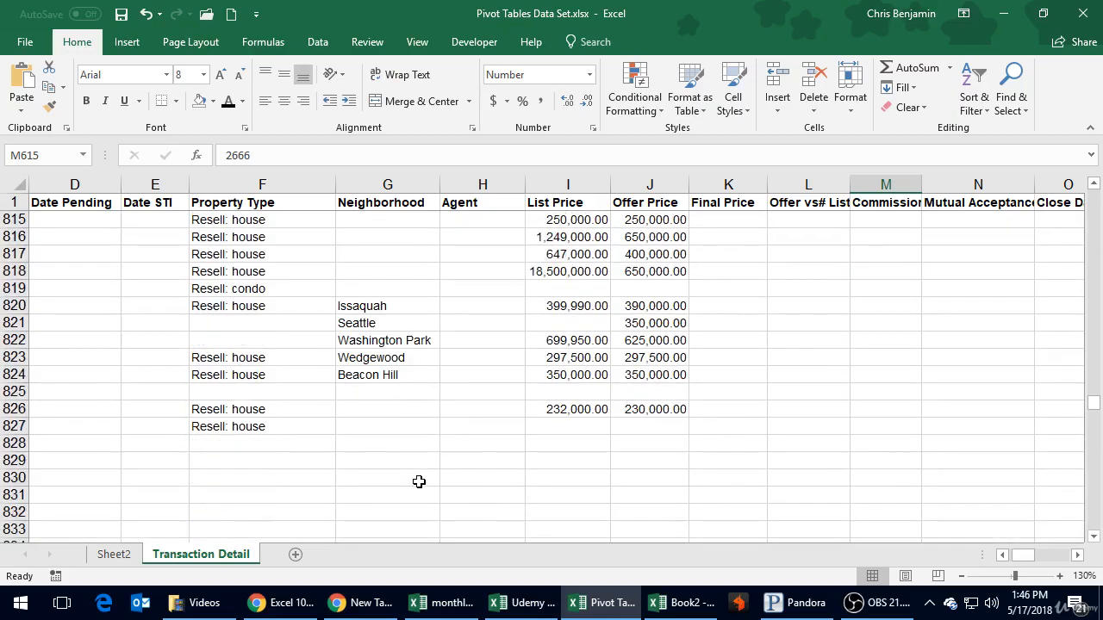
- Check the last data row (827) across its columns, ending on its blank Agent cell H827
left_click(488, 407)
left_click(476, 429)
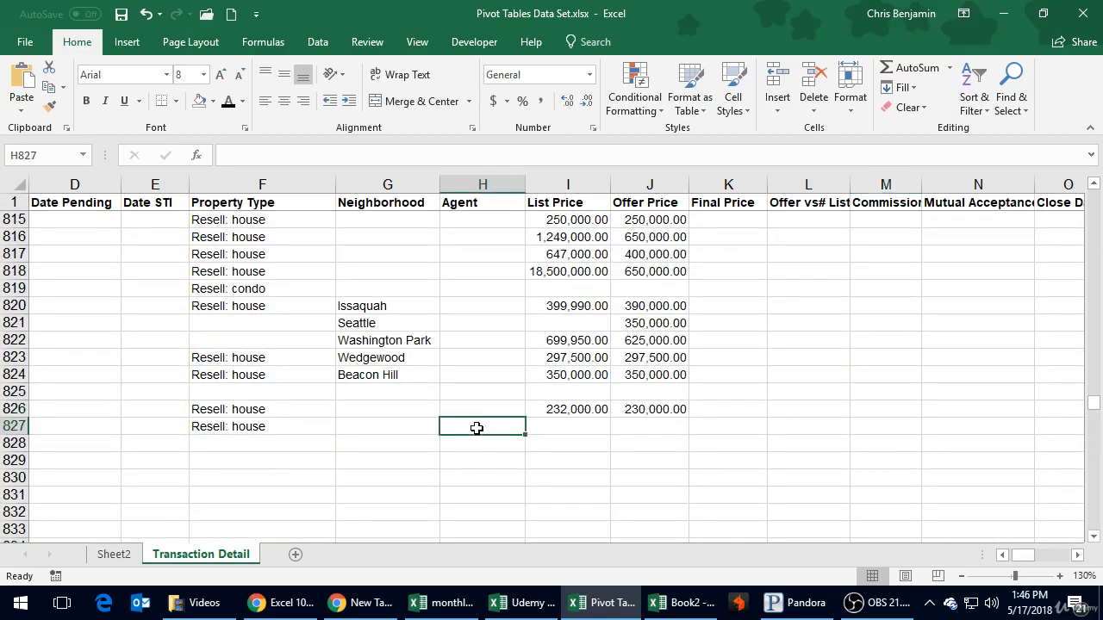
key("Left")
key("Left")
key("Left")
key("Left")
key("Left")
key("Left")
key("Left")
key("Right")
key("Right")
key("Right")
key("Right")
key("Right")
key("Right")
key("Right")
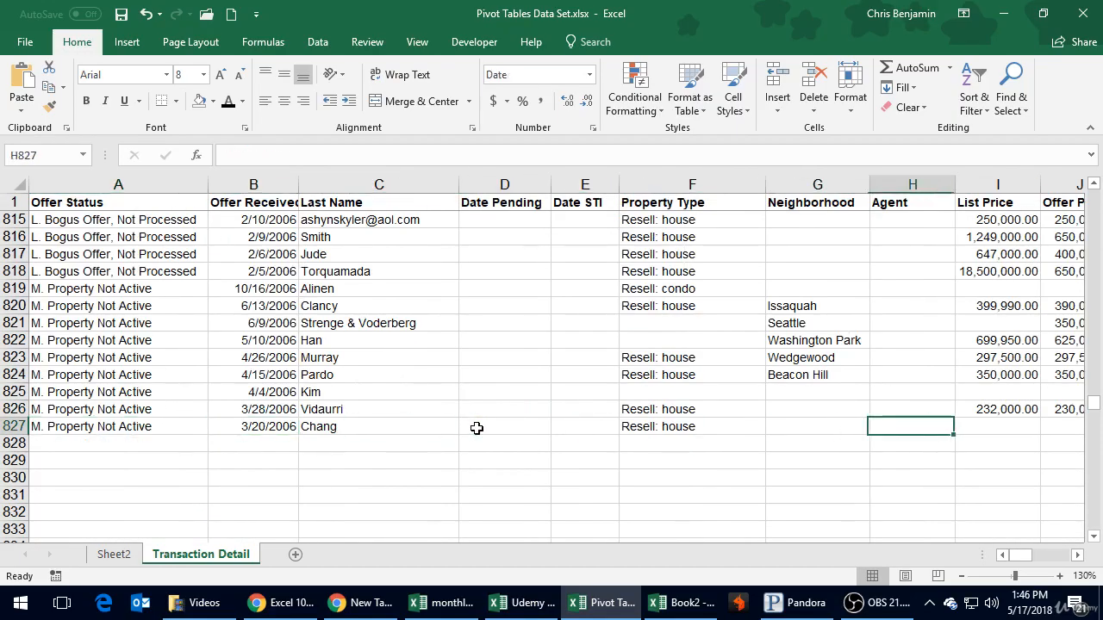
key("Right")
key("Right")
key("Right")
key("Left")
key("Left")
key("Left")
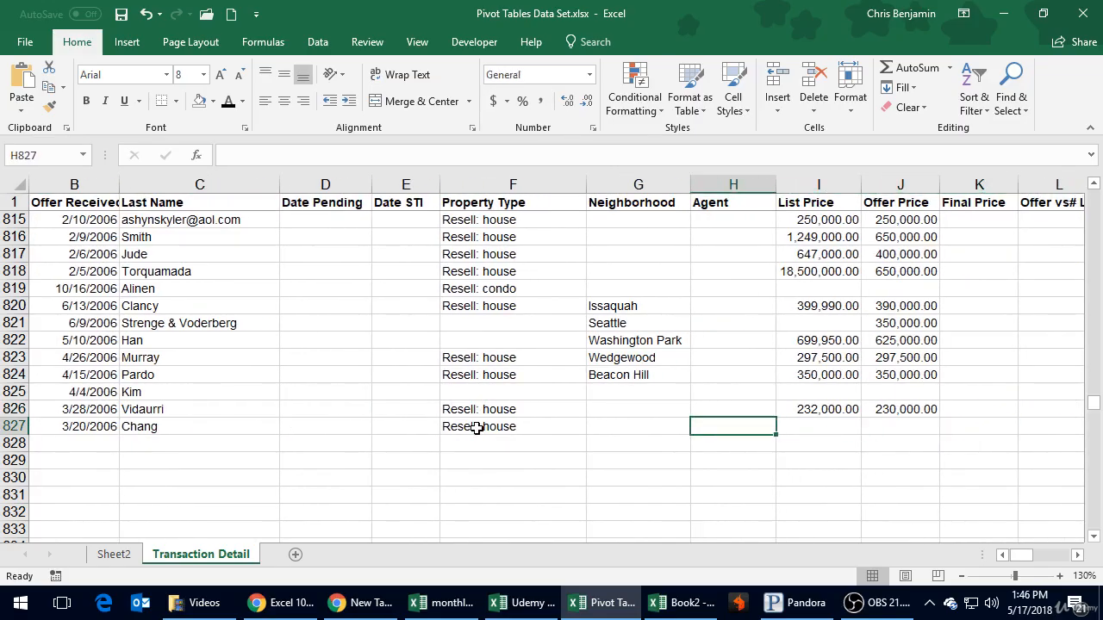
- Enter "No Agent Listed" in the last row's Agent cell (H827) and copy that cell
type("No Agent Listed")
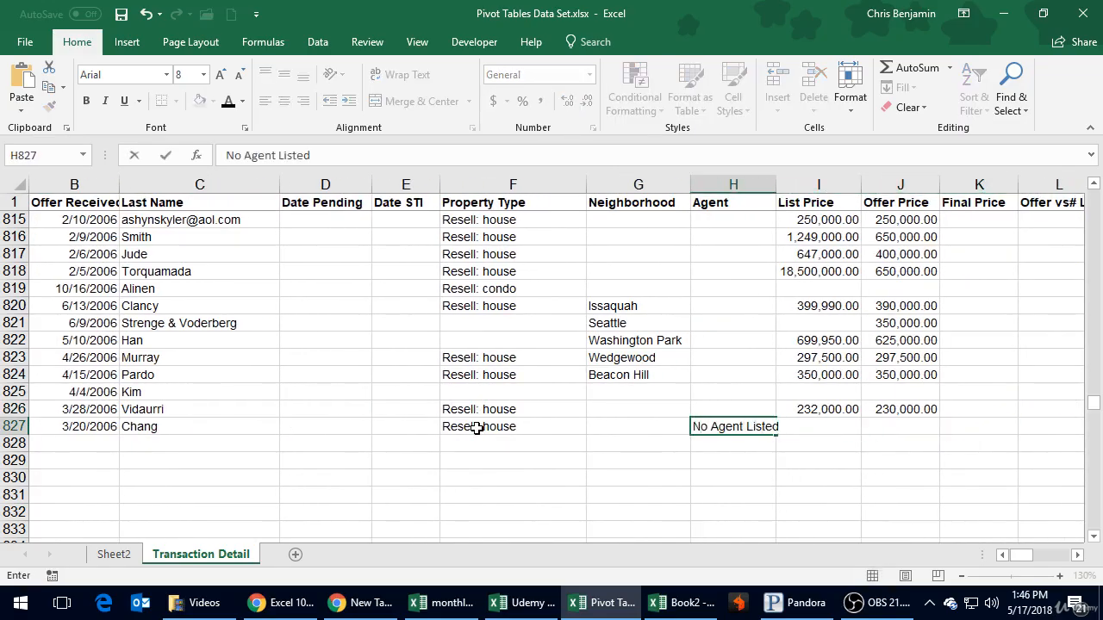
key("Return")
key("Up")
key("ctrl+c")
- Paste "No Agent Listed" into all the blank Agent cells from the last data row up to row 588 (H588:H827)
key("shift+Page_Up")
key("shift+Page_Up")
key("shift+Page_Up")
key("shift+Page_Up")
key("shift+Page_Up")
key("shift+Page_Up")
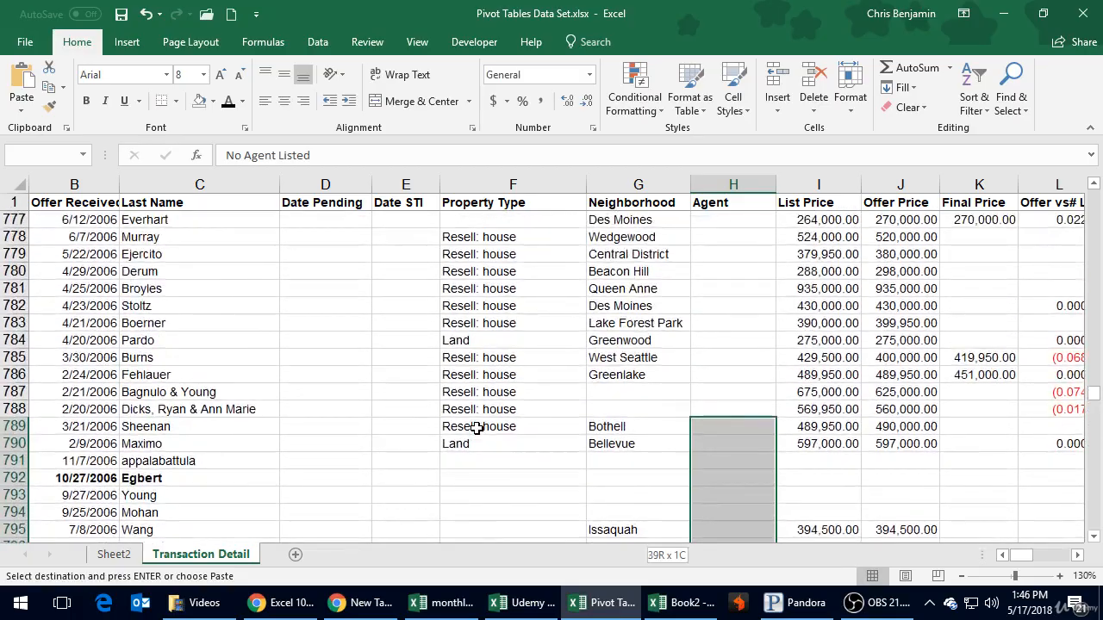
key("shift+Page_Up")
key("shift+Page_Up")
key("shift+Page_Up")
key("shift+Page_Up")
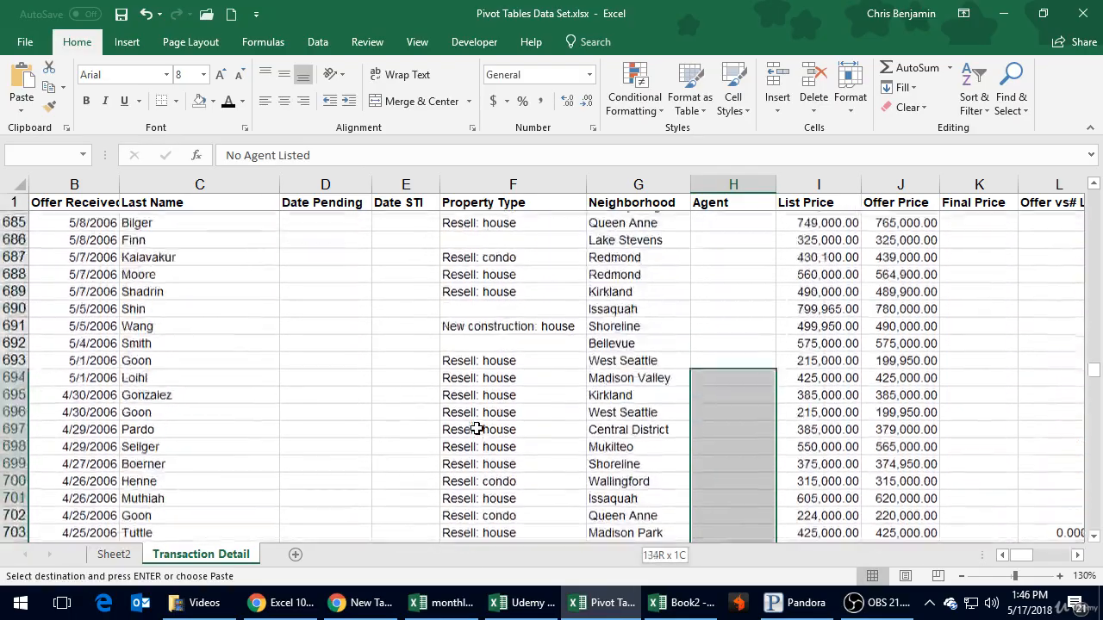
key("shift+Page_Up")
key("shift+Page_Up")
key("shift+Page_Up")
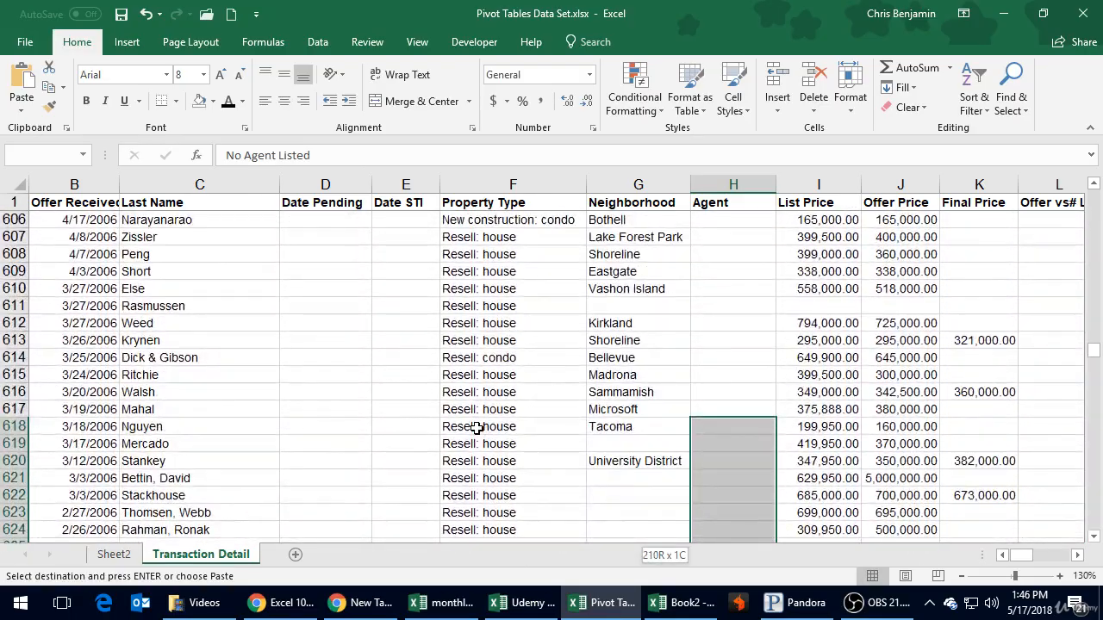
key("shift+Page_Down")
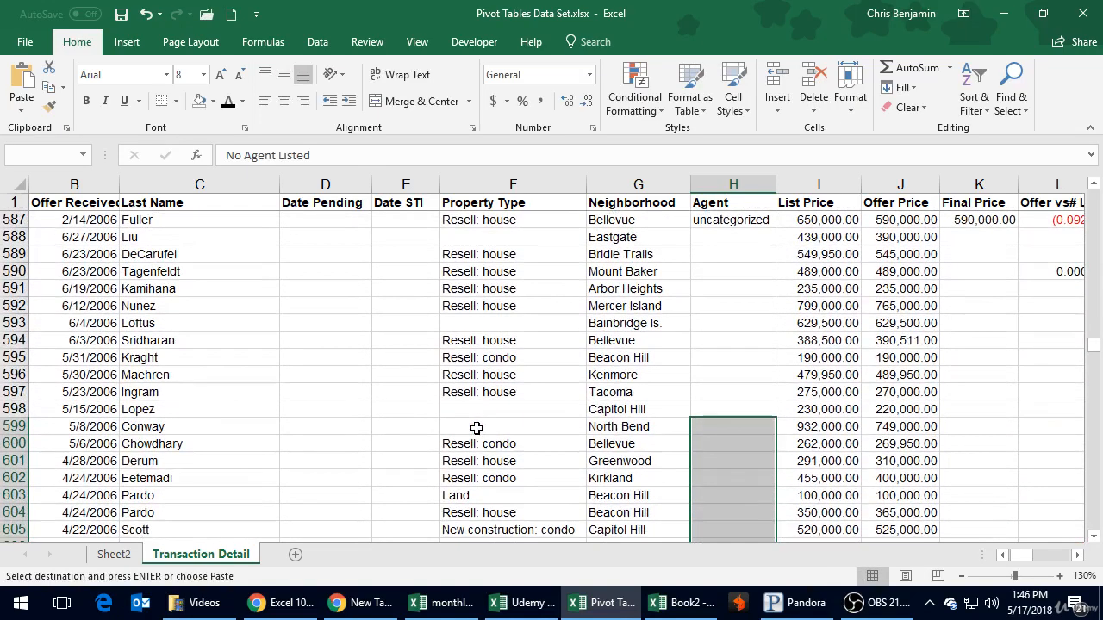
key("shift+Up")
key("shift+Up")
key("shift+Up")
key("shift+Up")
key("shift+Up")
key("shift+Up")
key("shift+Up")
key("shift+Up")
key("shift+Up")
key("shift+Up")
key("shift+Up")
key("ctrl+v")
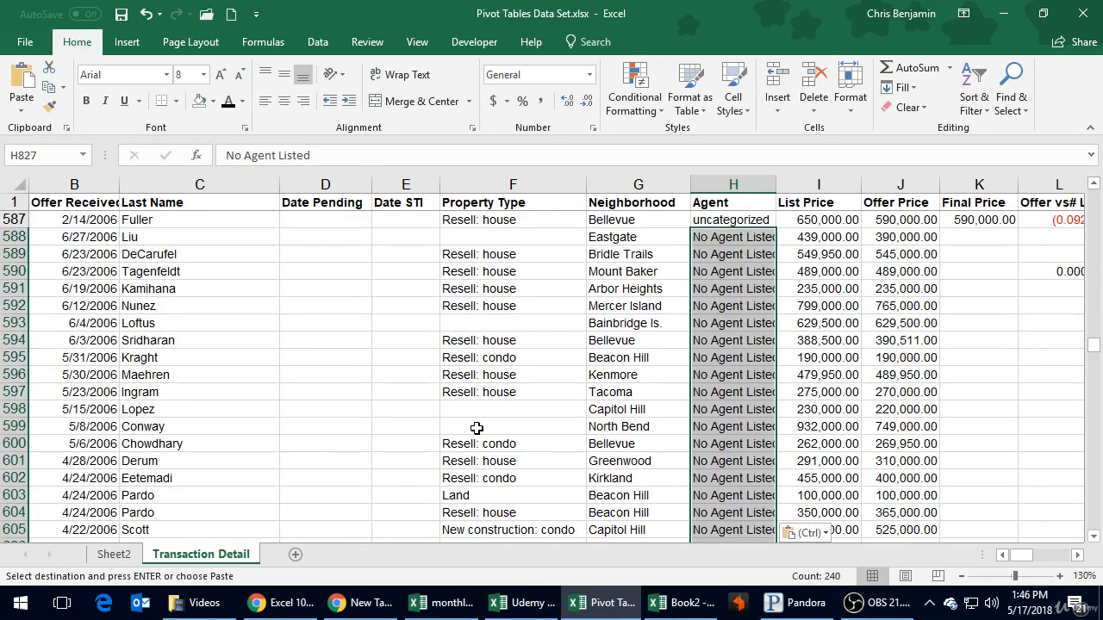
key("Escape")
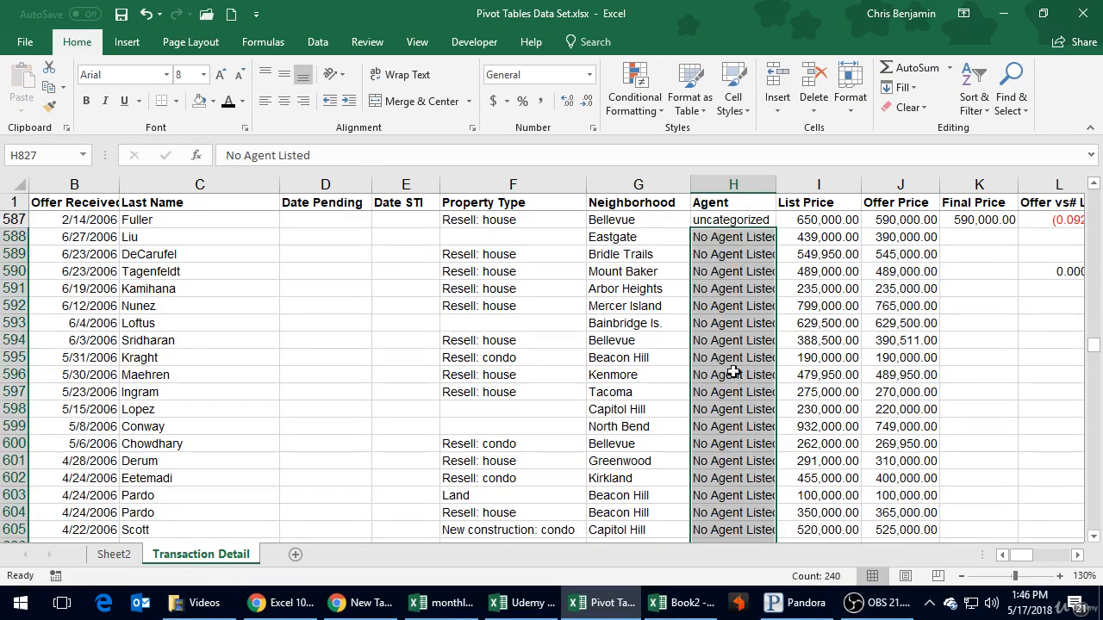
- Widen the Agent column (H) so the "No Agent Listed" labels fit
left_click(746, 339)
left_click_drag(783, 181, 813, 207)
left_click(767, 220)
- Locate the first "uncategorized" transaction in the Agent column (row 554) and check across that row to its commission
scroll(766, 222, "up", 2)
scroll(758, 259, "up", 1)
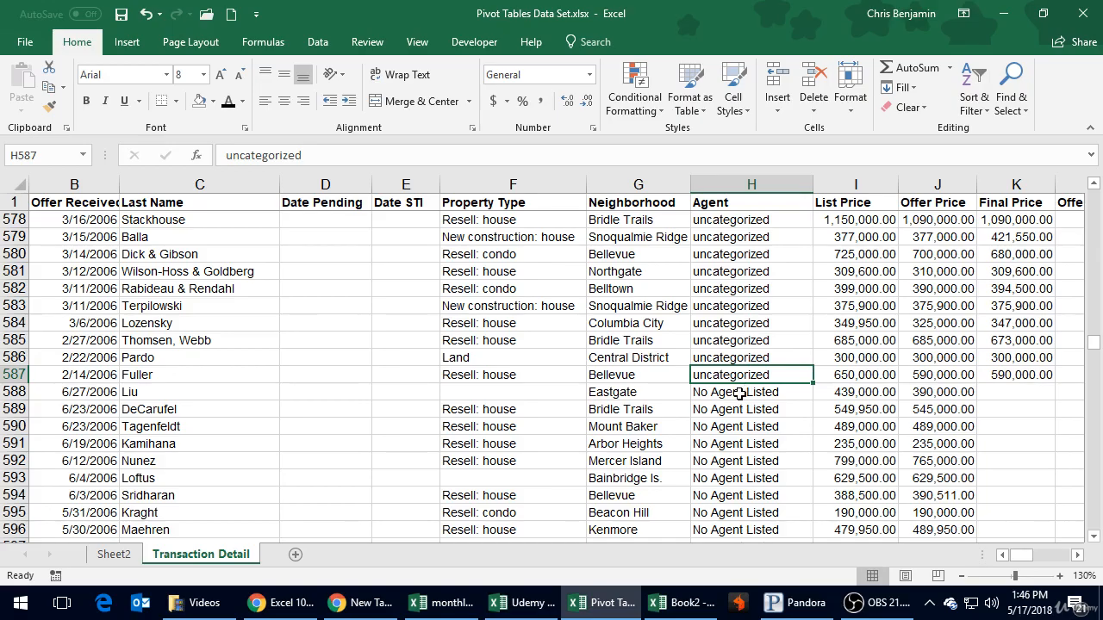
scroll(740, 394, "up", 11)
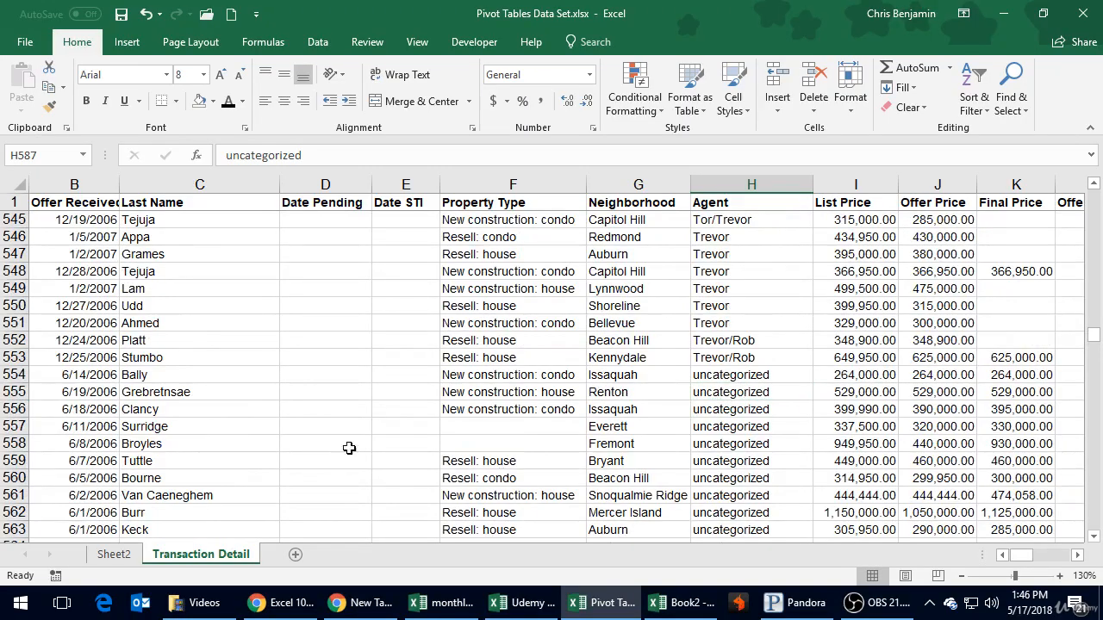
left_click(770, 377)
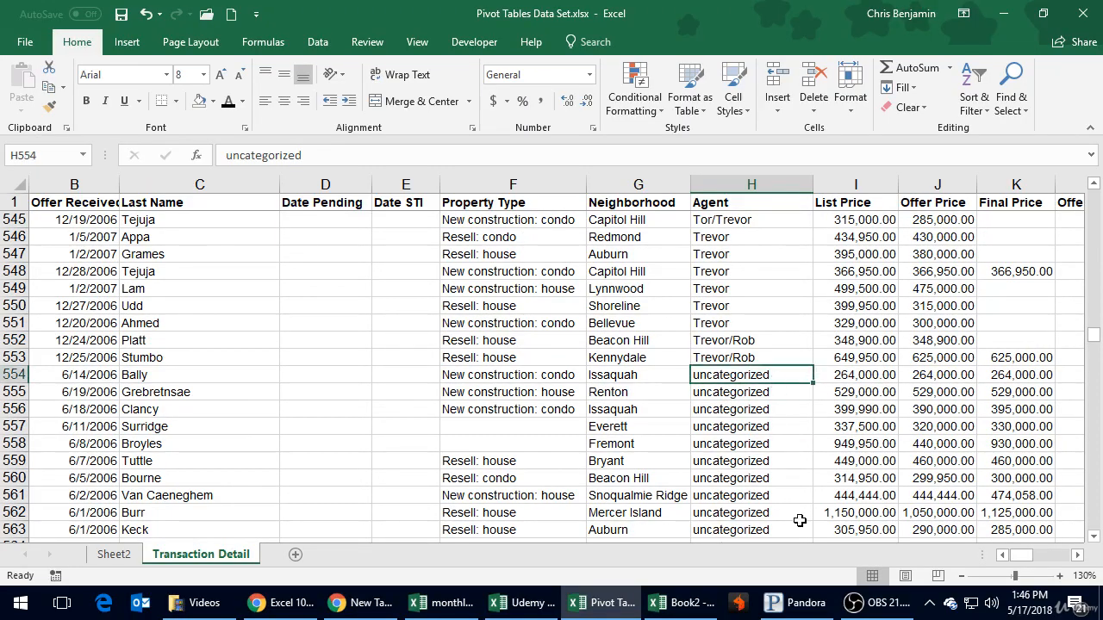
key("Right")
key("Right")
key("Right")
key("Right")
key("Right")
key("Right")
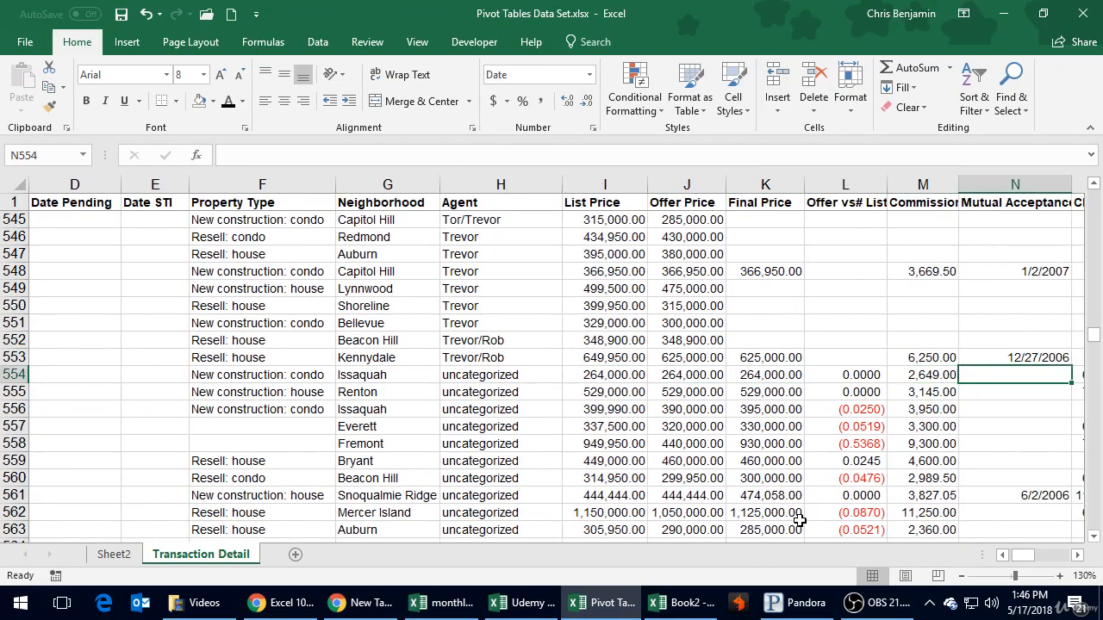
key("Right")
key("Left")
key("Left")
- Examine the commissions of the uncategorized transactions down to row 567, ending on that row's Offer Status
key("Down")
key("Down")
key("Down")
key("Down")
key("Down")
key("Down")
key("Down")
key("Down")
key("Down")
key("Down")
key("Down")
key("Down")
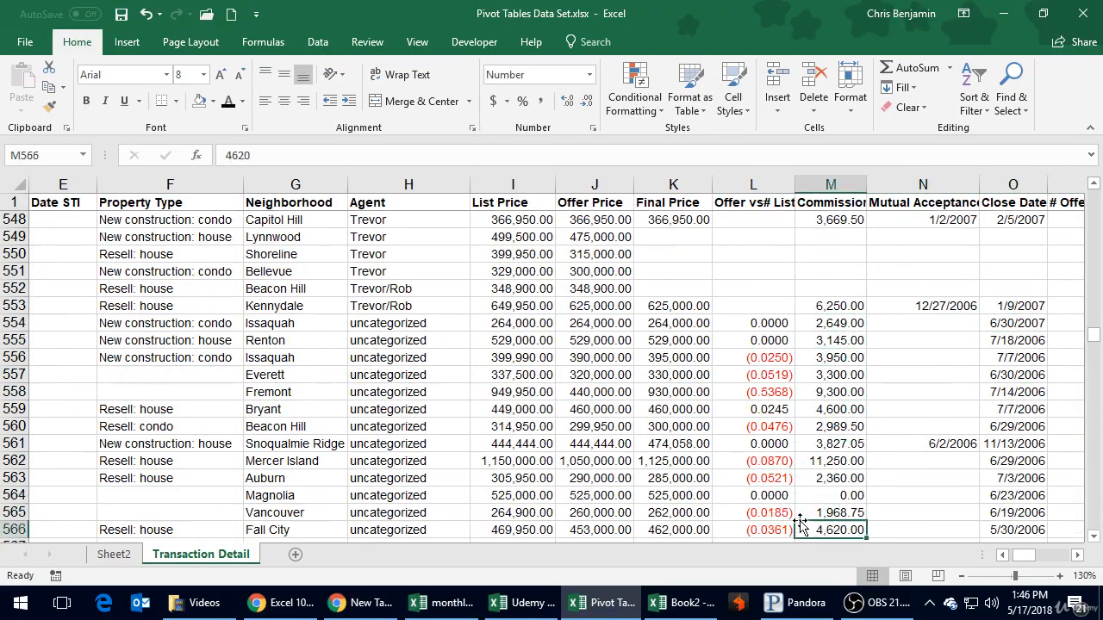
key("Down")
key("Left")
key("Home")
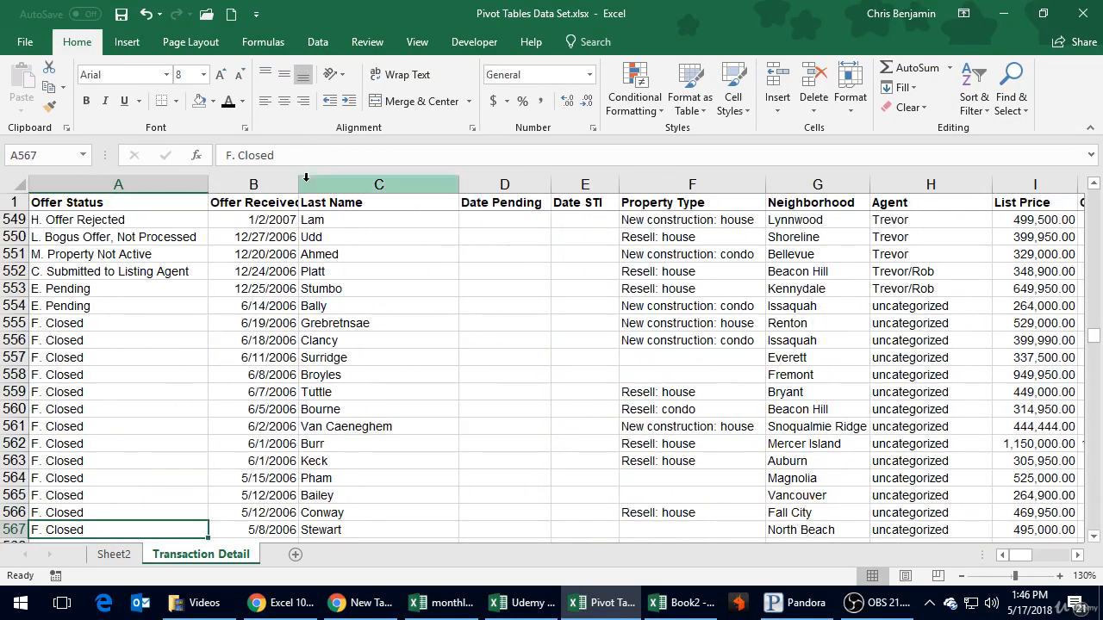
- Save the workbook, refresh the commission pivot table on Sheet2 and select its "No Agent Listed" row label
left_click(122, 14)
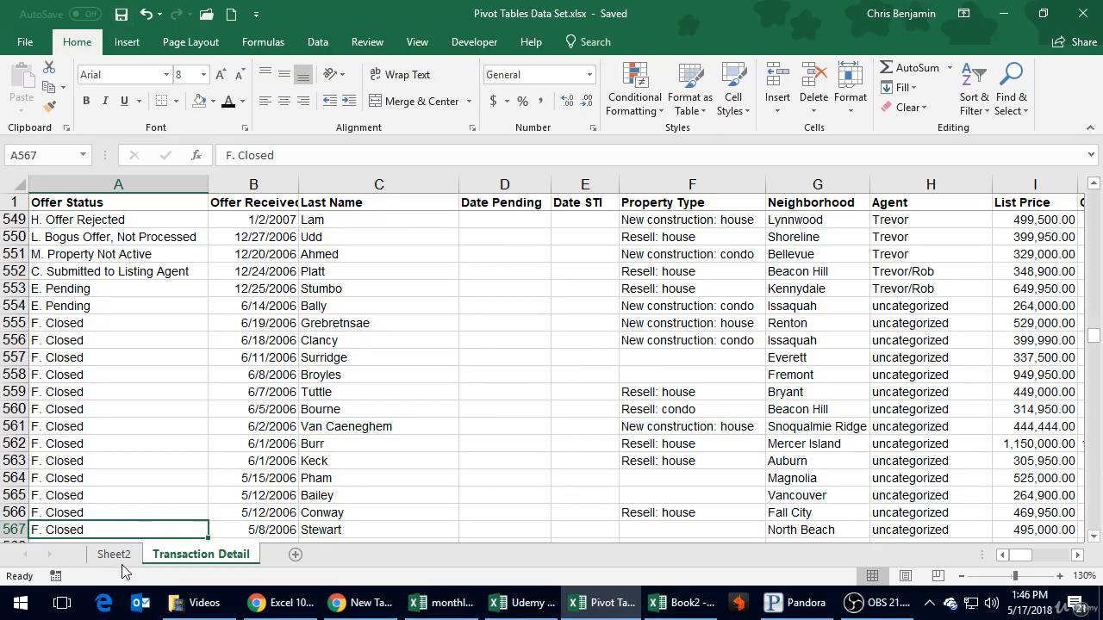
left_click(121, 558)
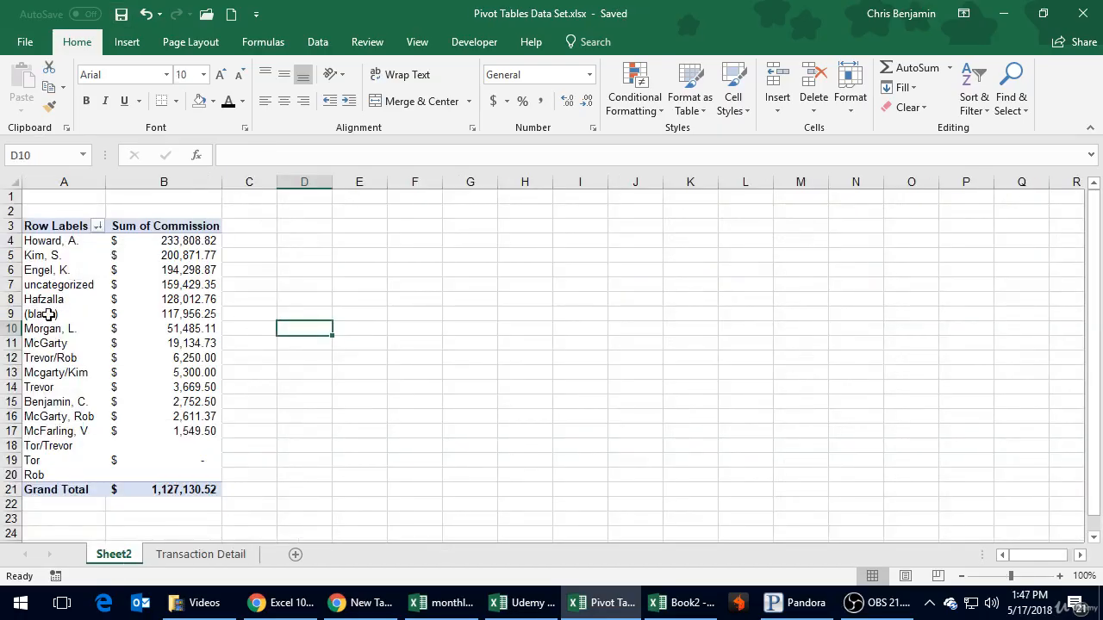
left_click(100, 276)
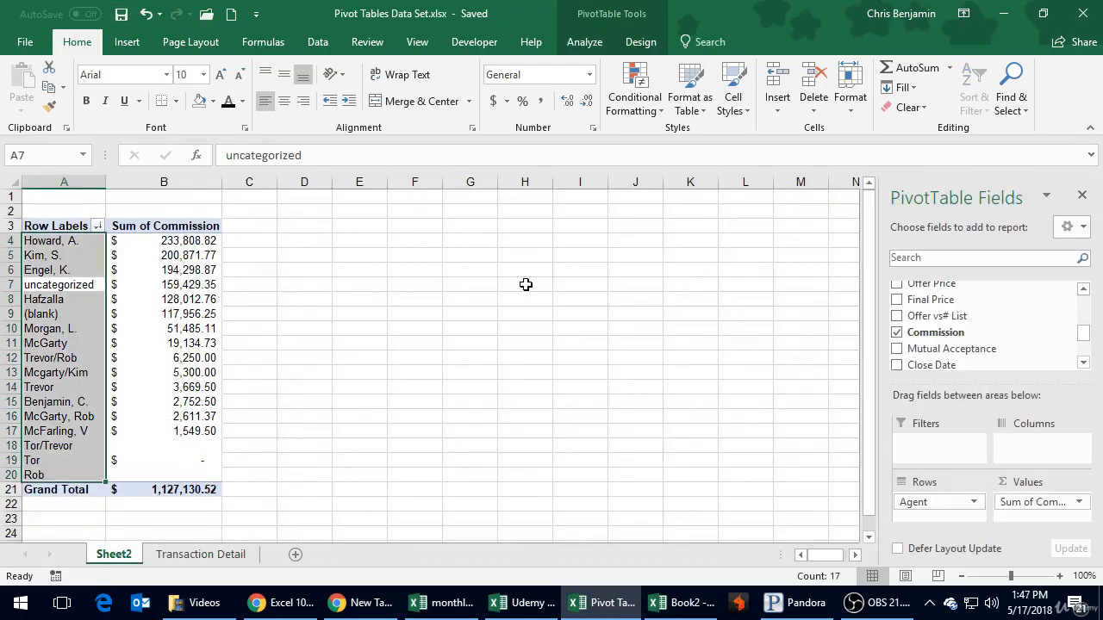
left_click(129, 45)
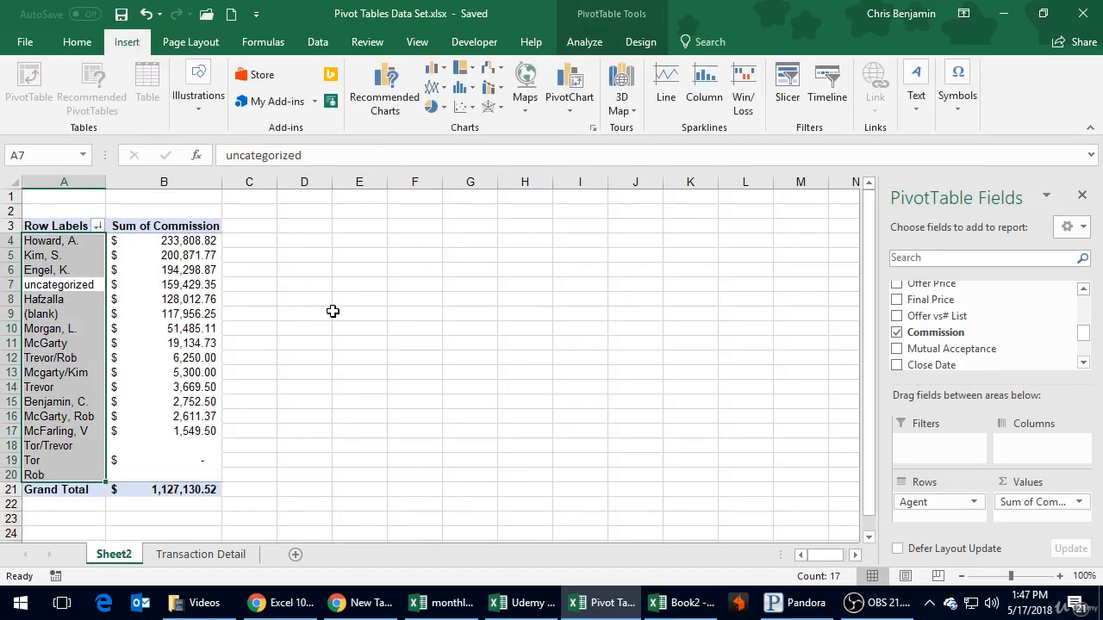
left_click(167, 284)
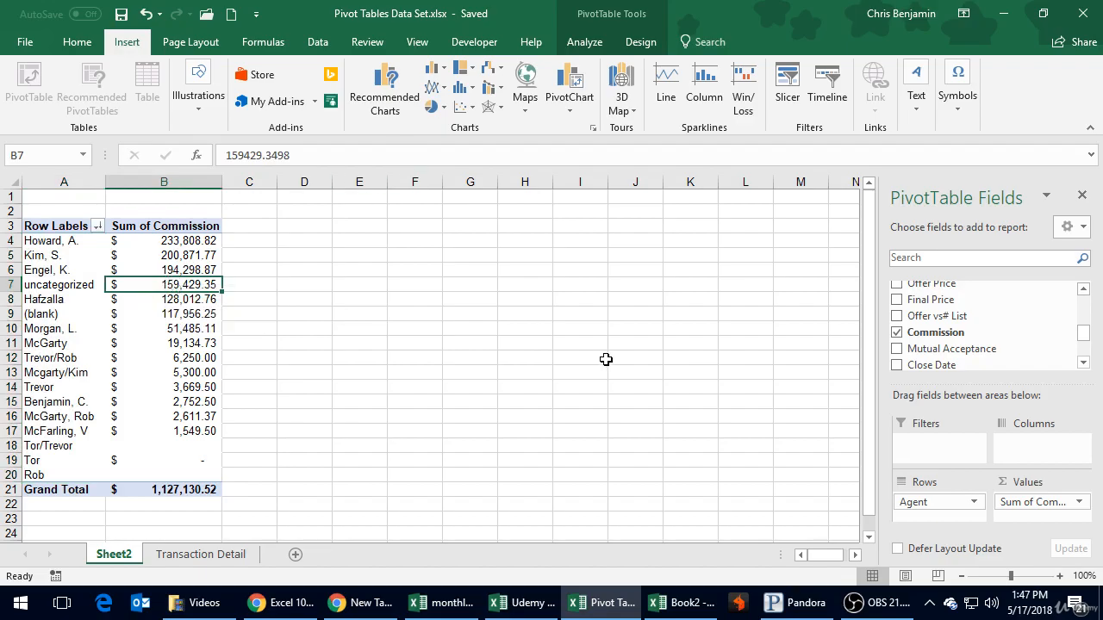
left_click(169, 257)
right_click(169, 256)
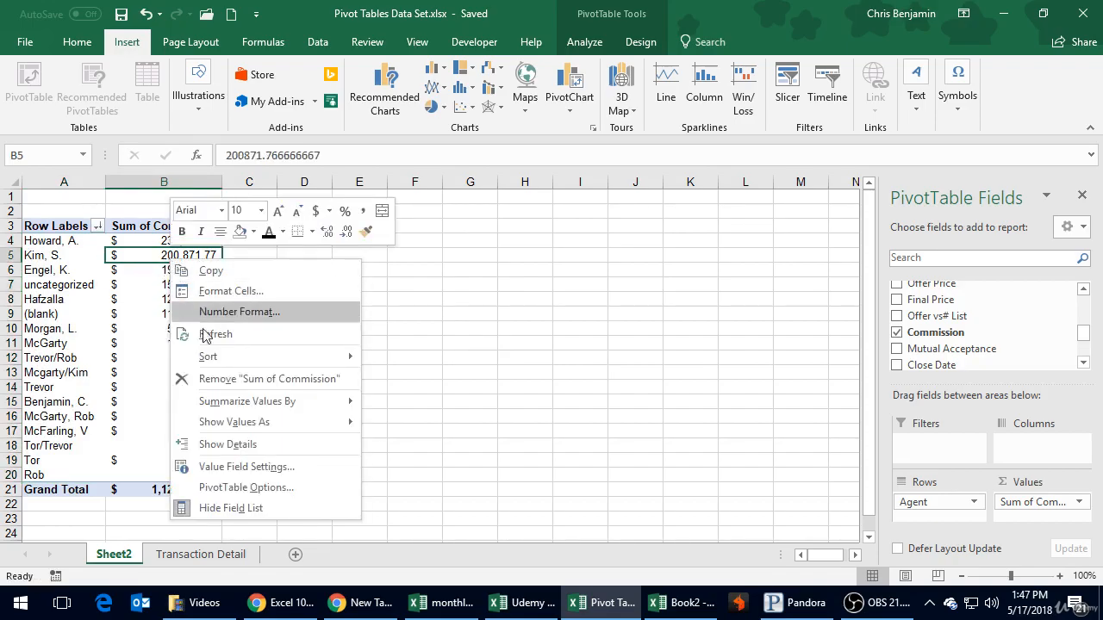
left_click(221, 335)
left_click(76, 317)
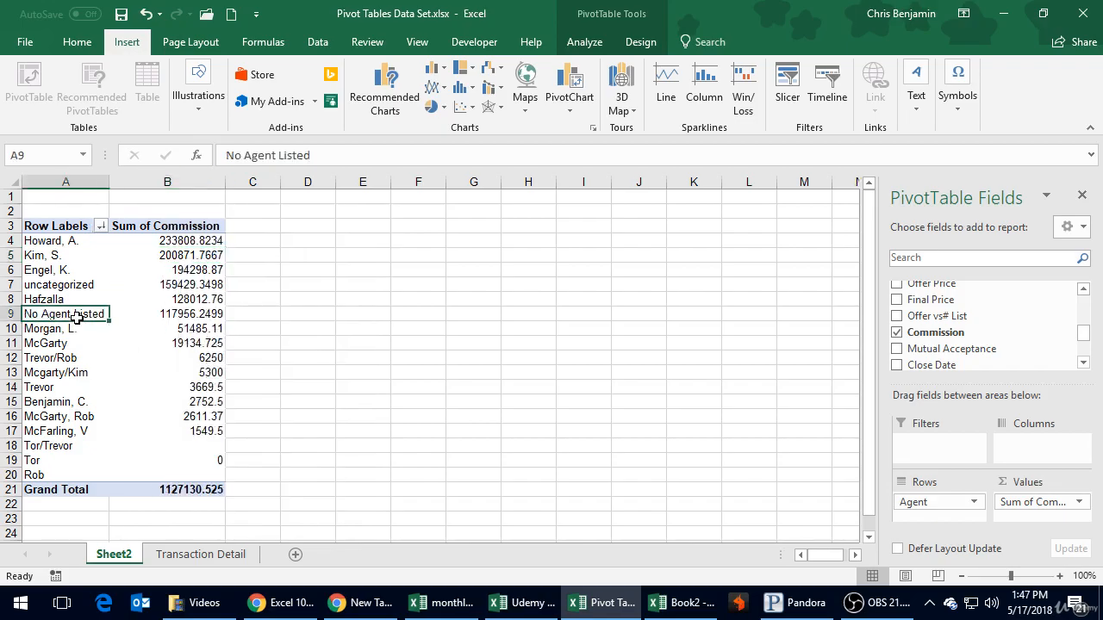
- Apply the dollar Accounting number format to the Sum of Commission column (B) and save the workbook
left_click(167, 182)
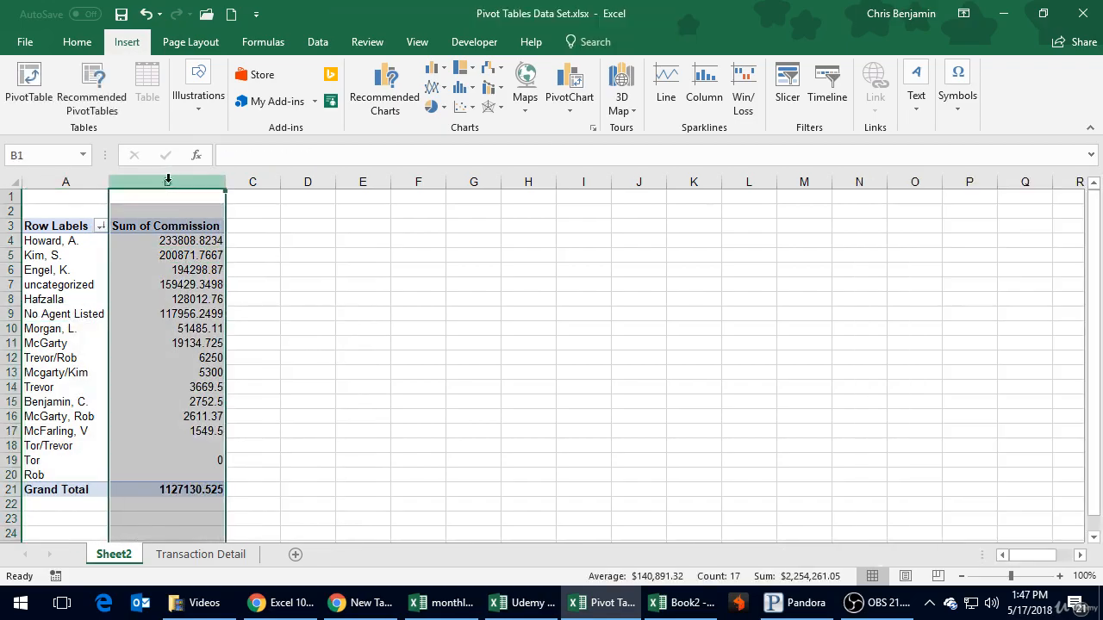
left_click(77, 42)
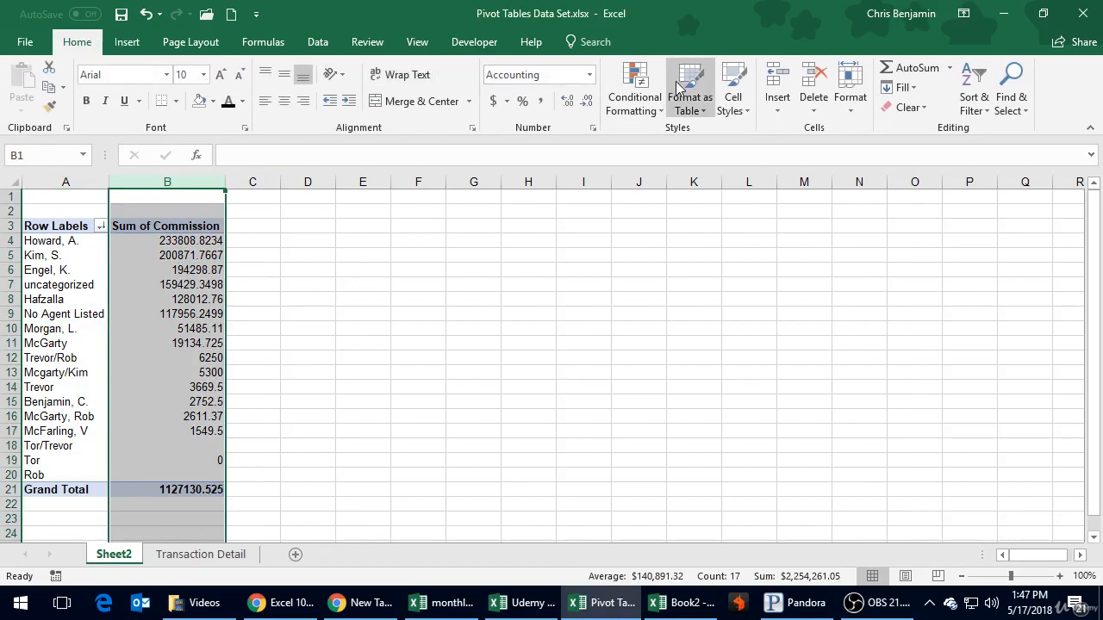
left_click(496, 102)
left_click(288, 345)
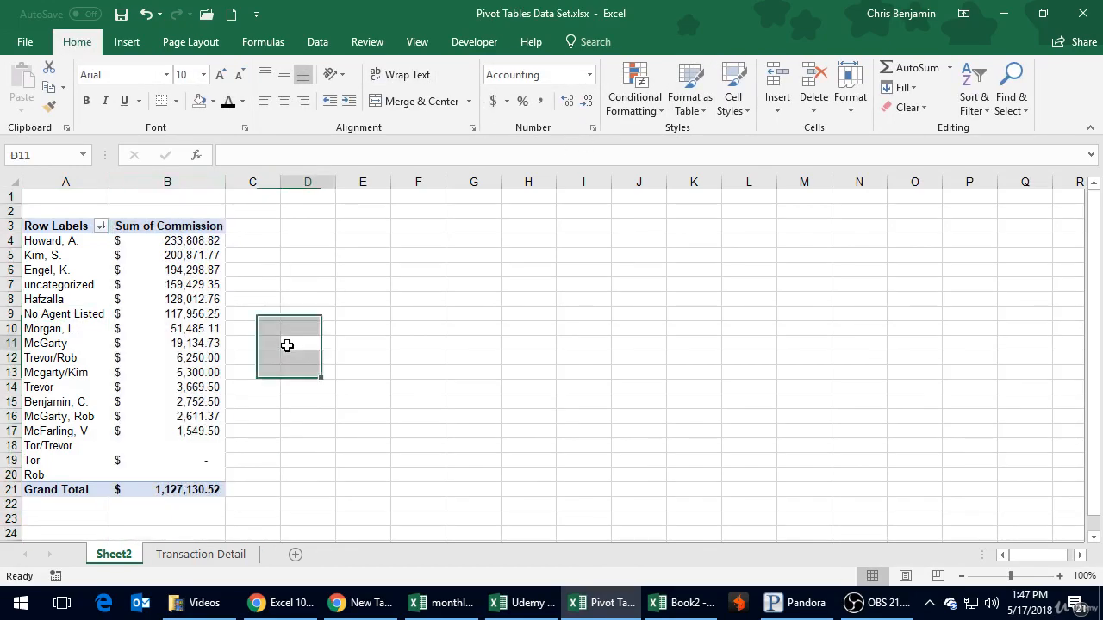
left_click(121, 14)
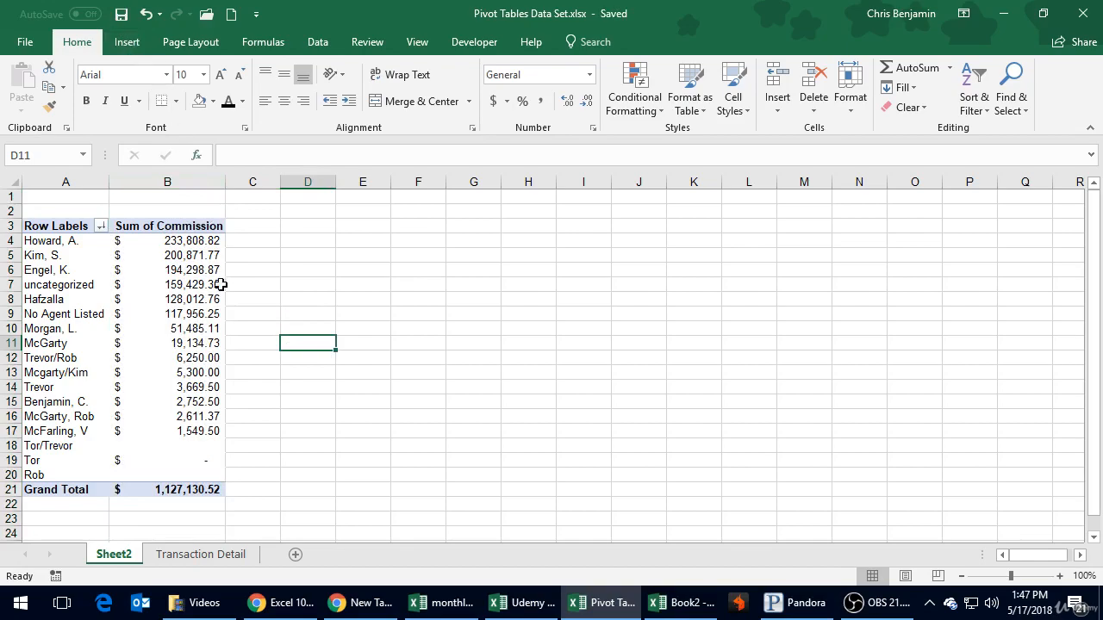
- Review the pivot table's agent labels and commissions, including uncategorized, No Agent Listed, combined-name entries and agents without commission
left_click(253, 268)
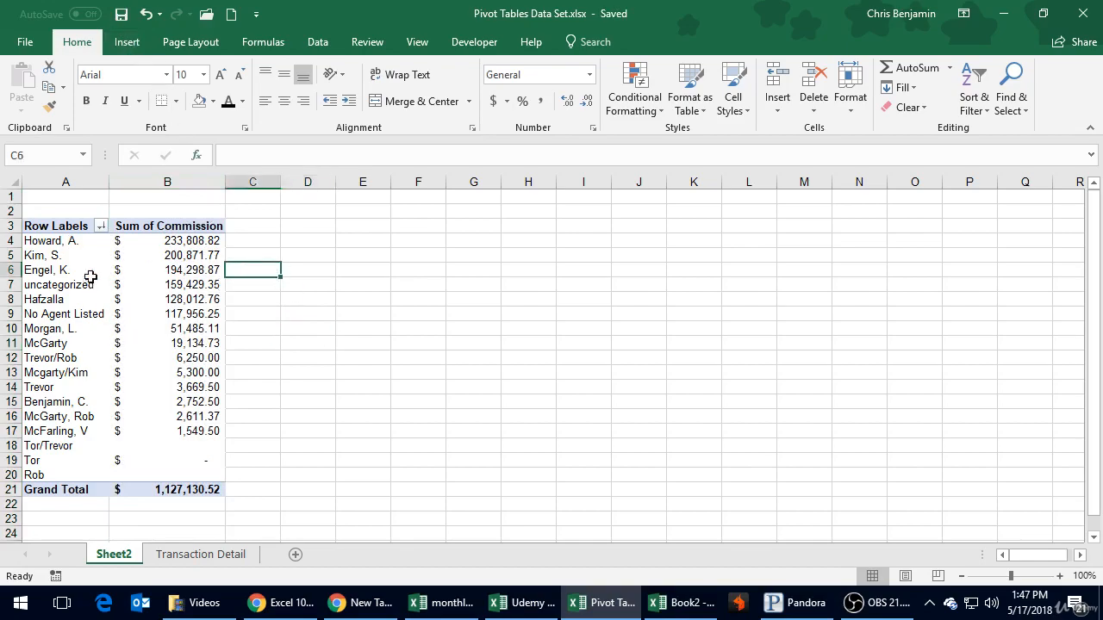
left_click(76, 243)
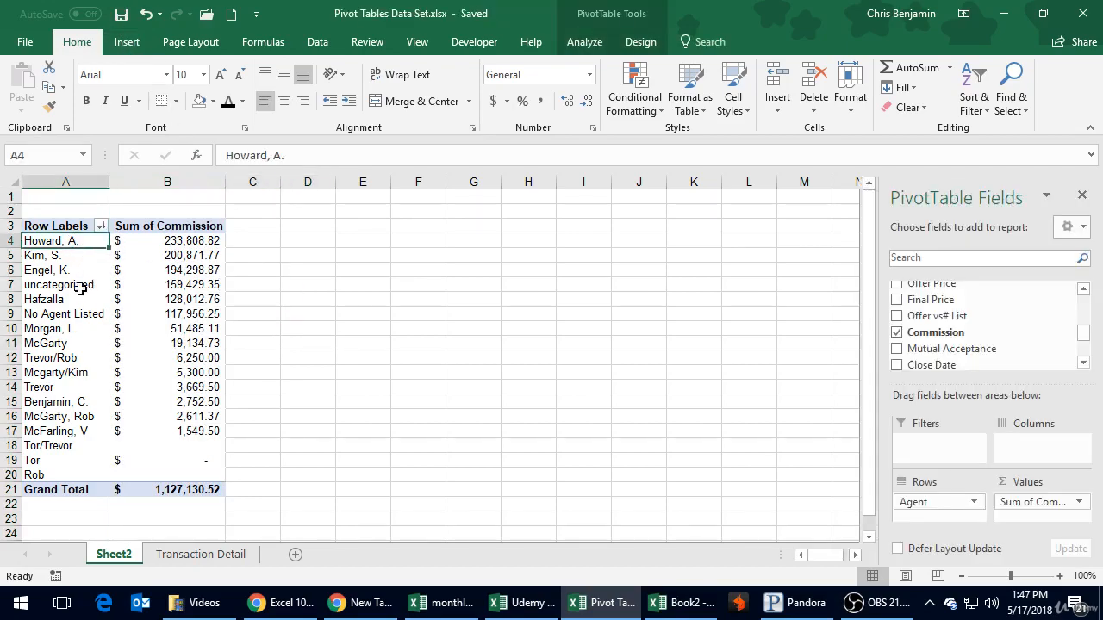
left_click(80, 288)
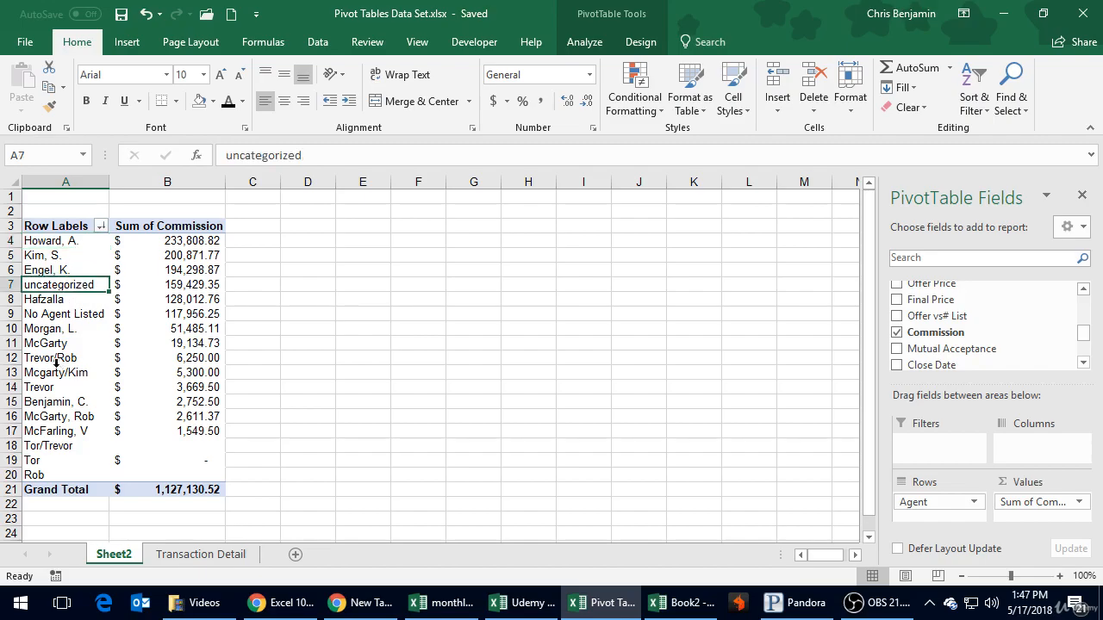
left_click(61, 315)
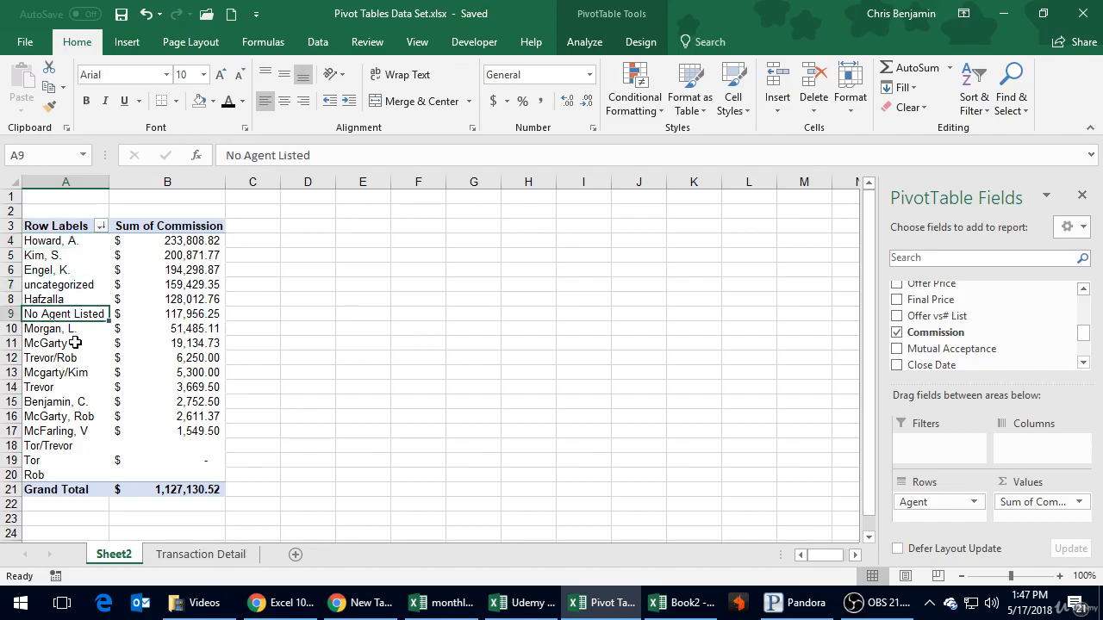
left_click(64, 361)
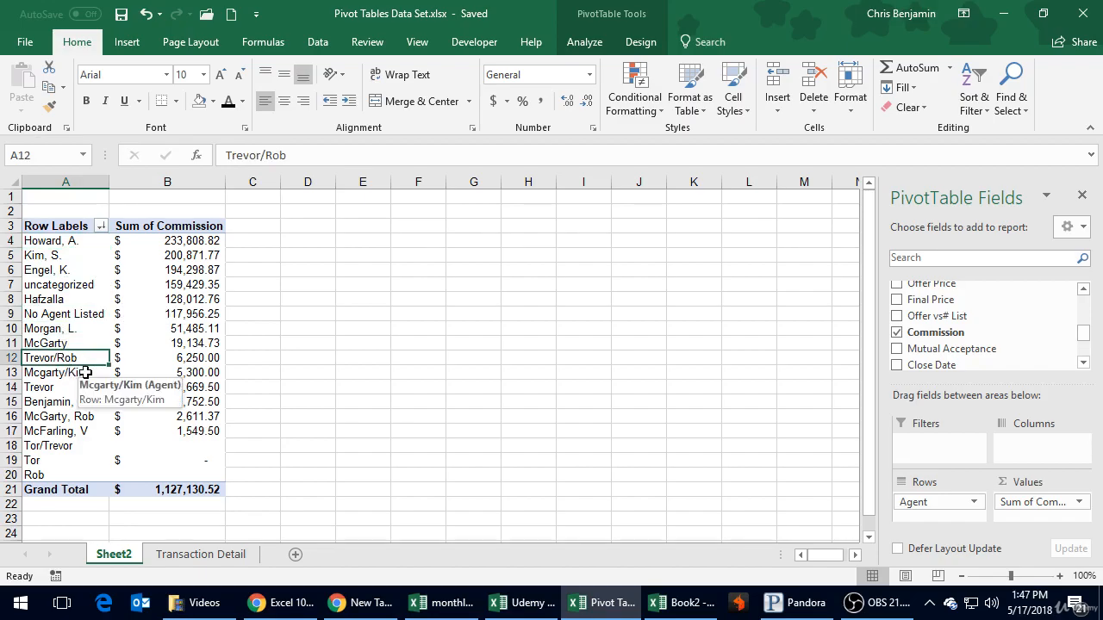
left_click(56, 446)
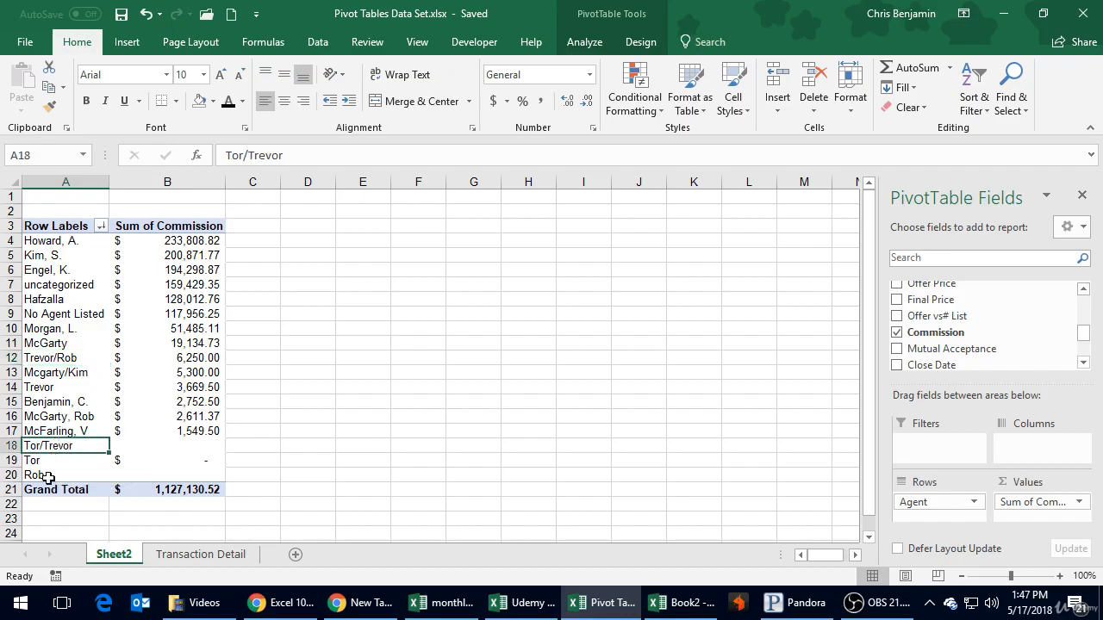
left_click(49, 478)
left_click(150, 473)
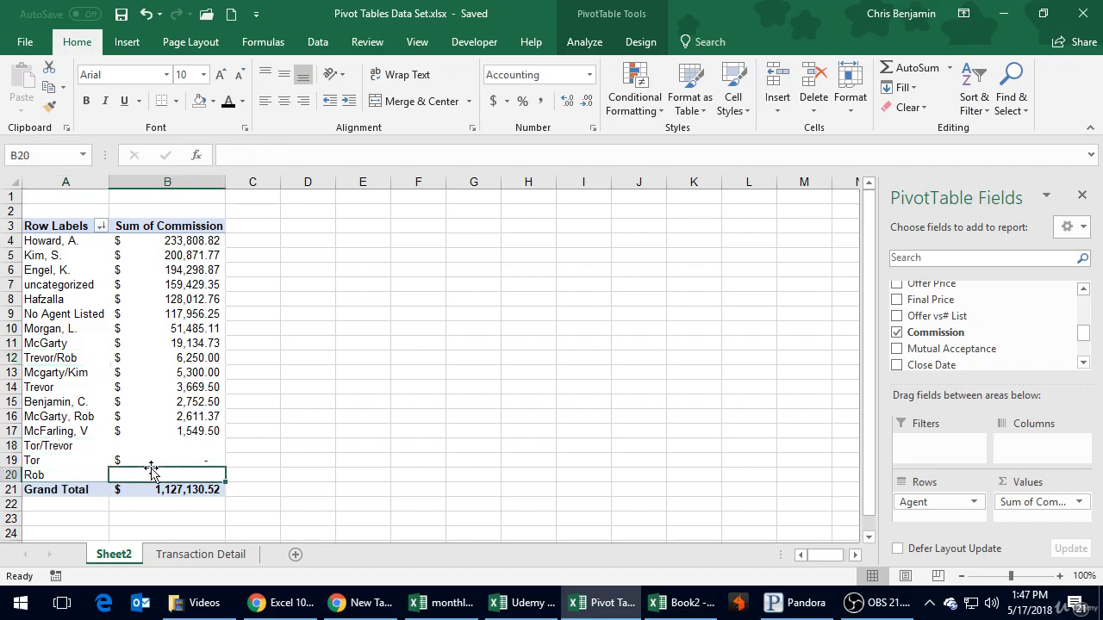
left_click(80, 437)
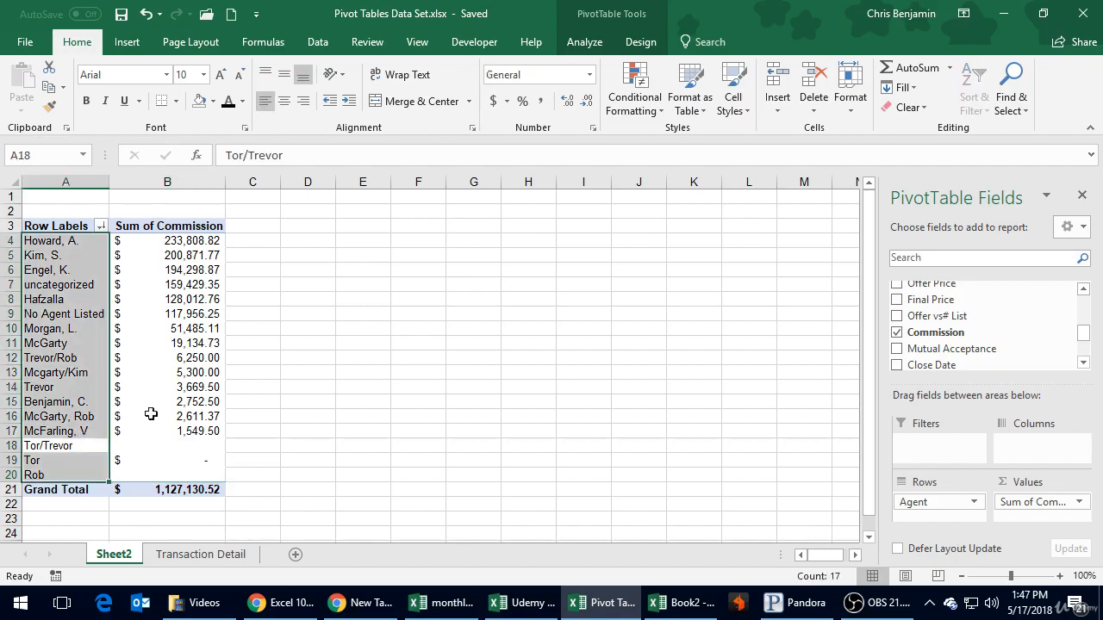
left_click(184, 285)
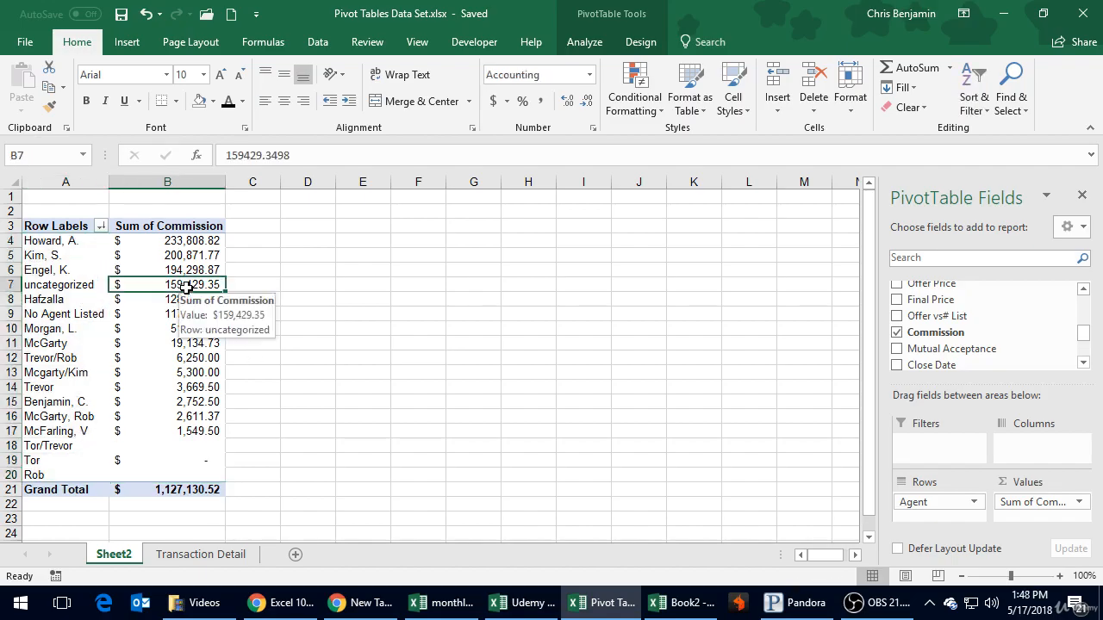
left_click(229, 242)
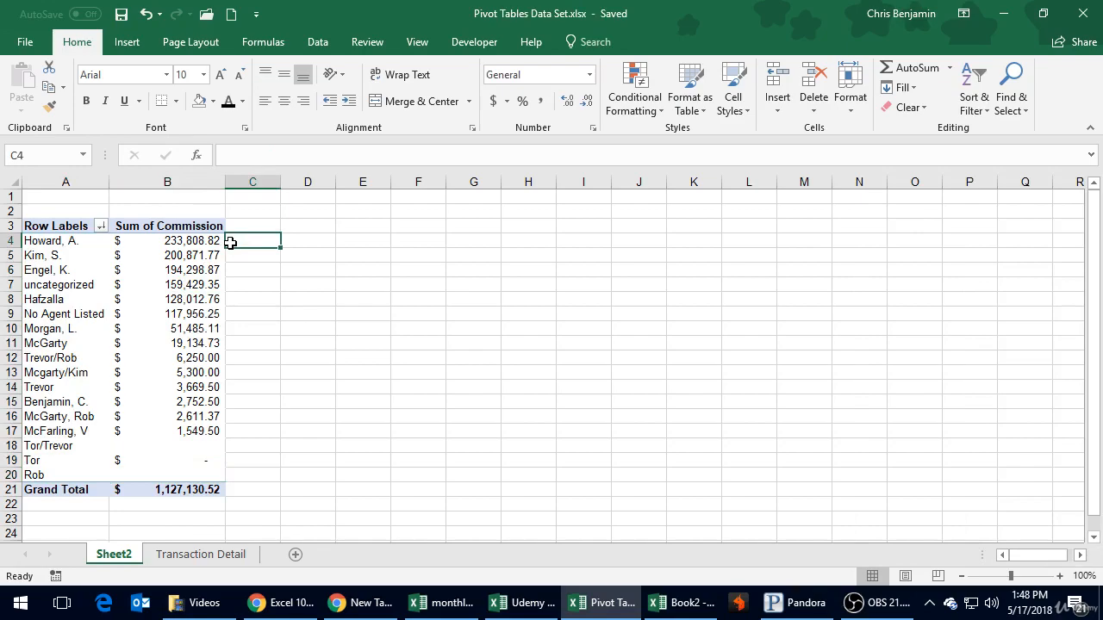